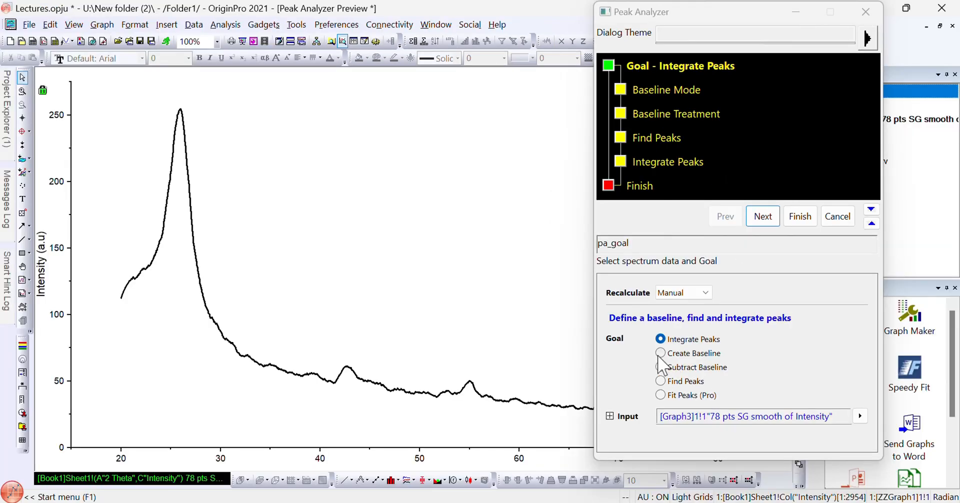
- Set the peak analysis goal to Create Baseline and proceed to the baseline mode settings
click(660, 354)
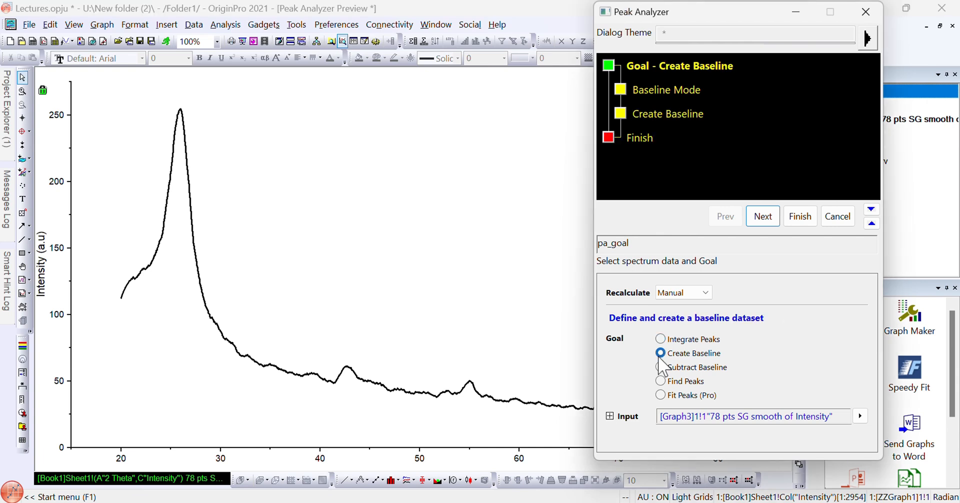
click(660, 368)
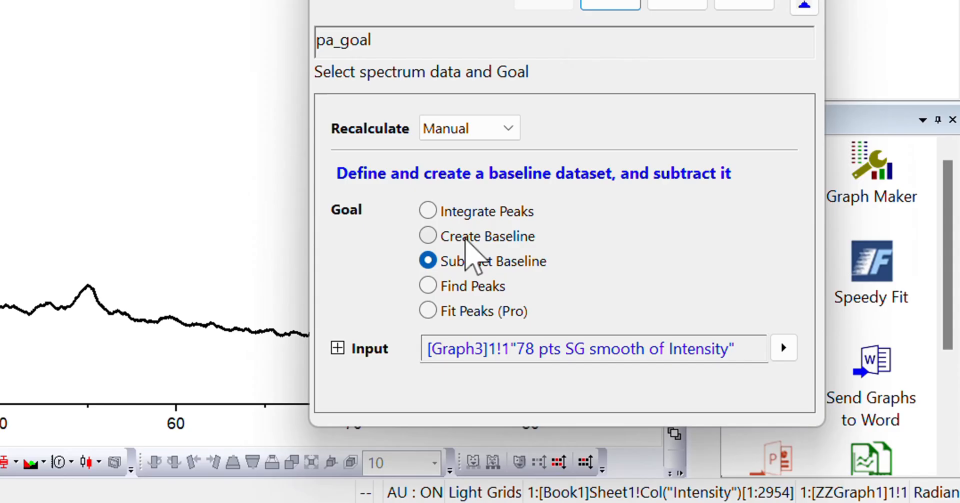
click(428, 237)
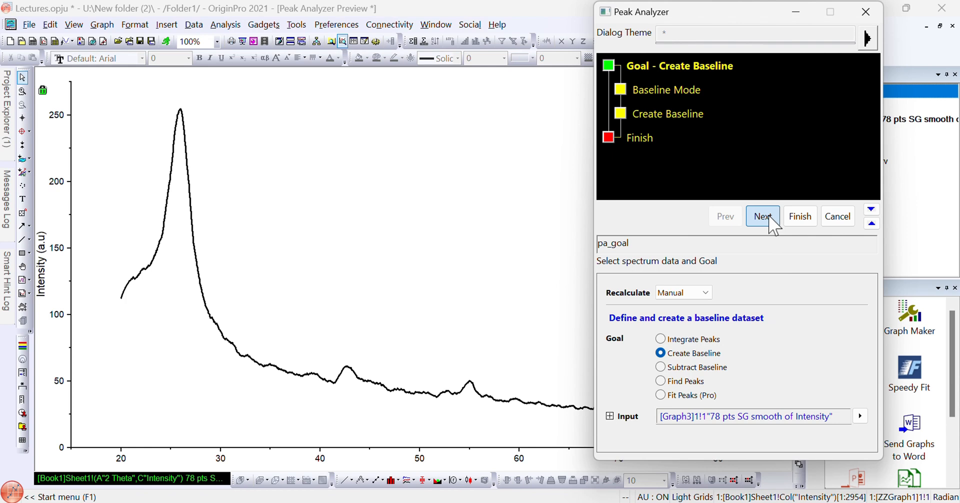
click(764, 216)
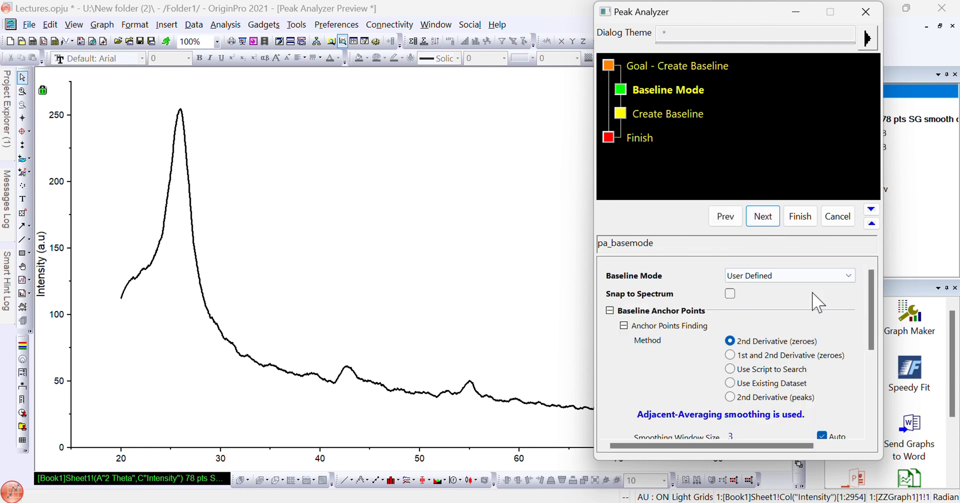
- Keep the User Defined baseline mode with 2nd Derivative (zeroes) anchor point finding and proceed to baseline creation
click(849, 275)
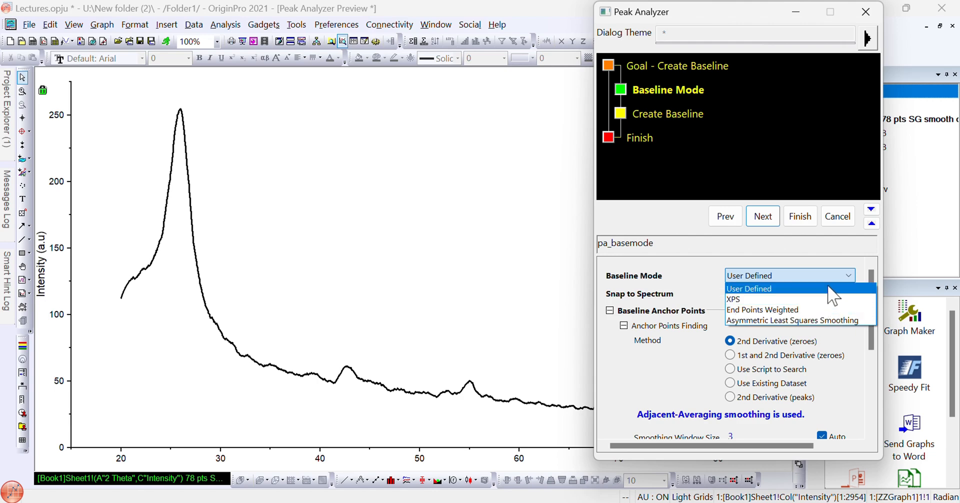
click(855, 286)
scroll(842, 325, down, 3)
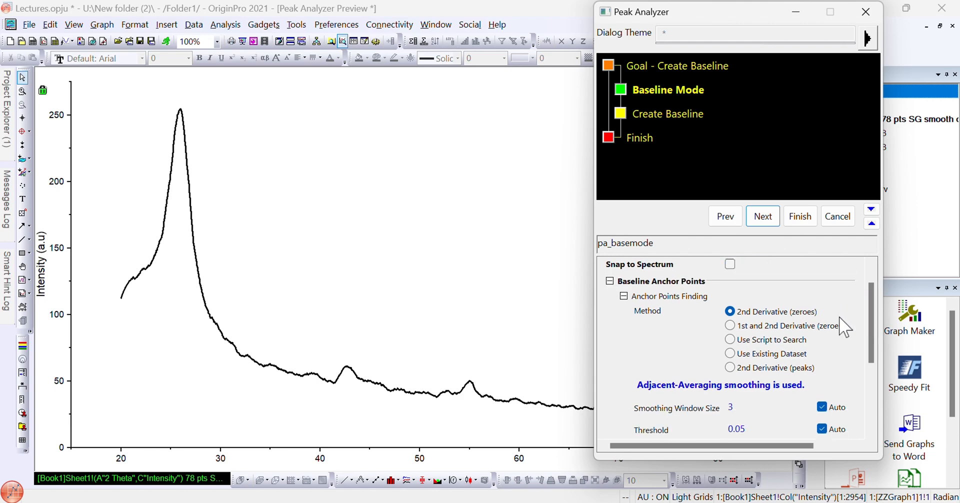
scroll(840, 323, up, 3)
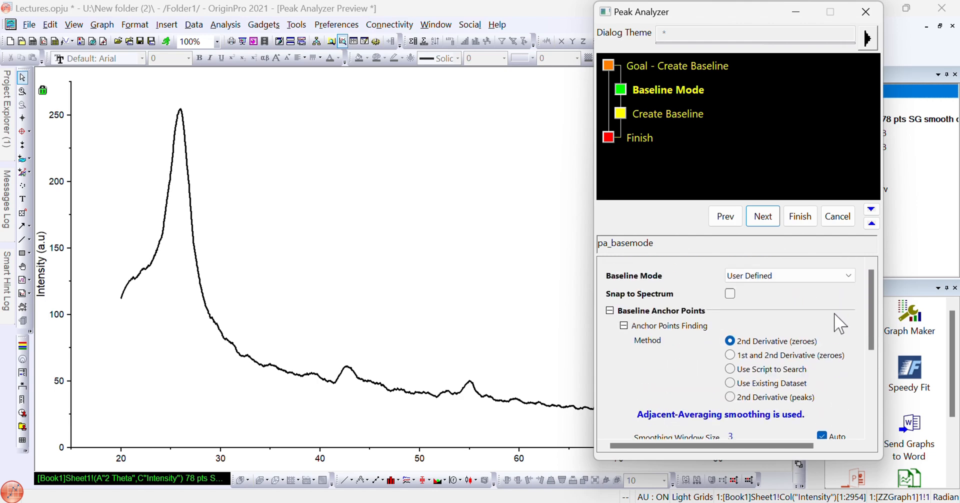
click(763, 219)
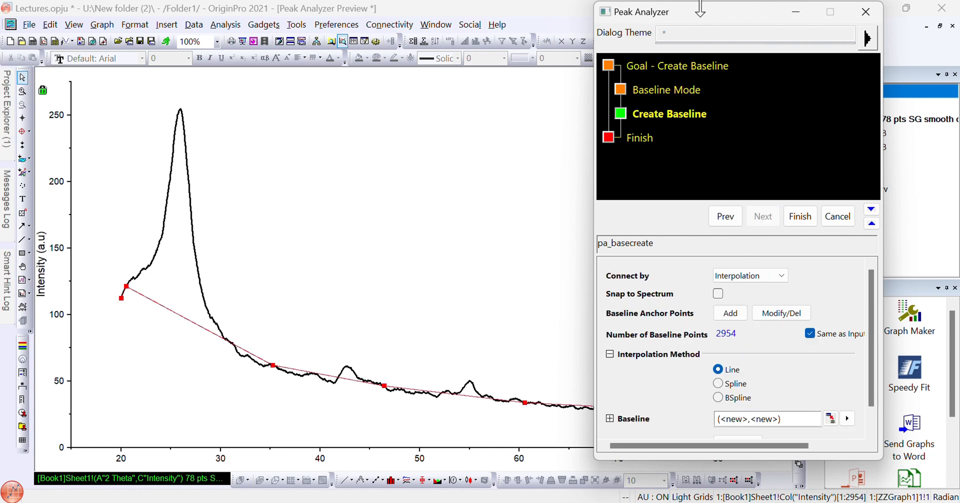
- Examine the line-interpolated baseline and its anchor points on the graph, and preview the spectrum with this baseline subtracted
drag(710, 22, 931, 60)
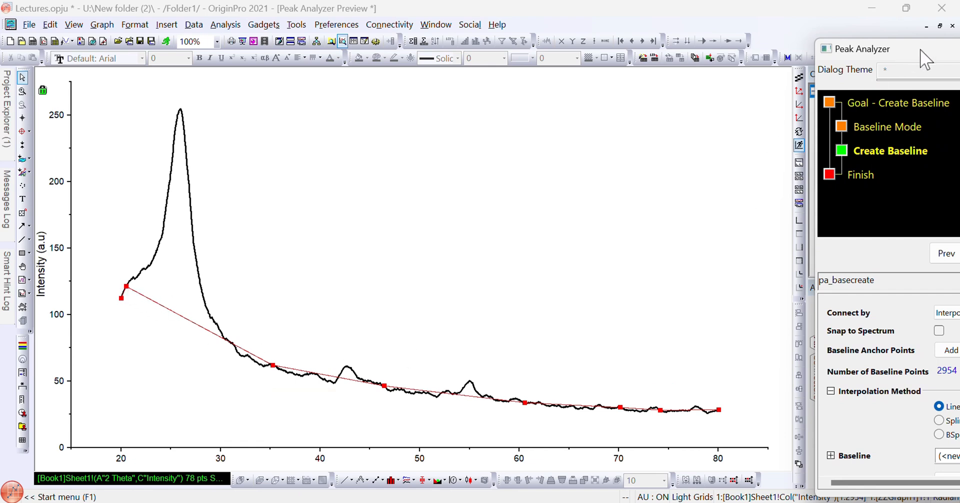
drag(918, 50, 728, 31)
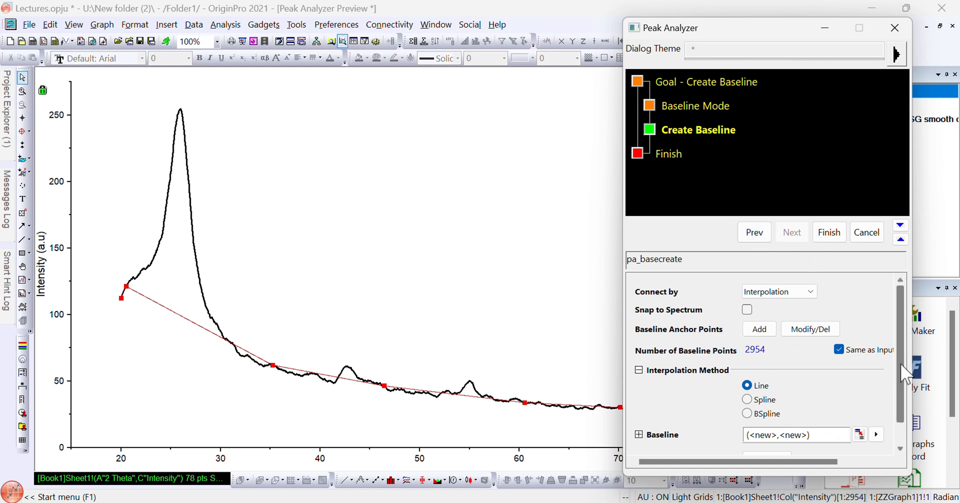
scroll(907, 375, down, 1)
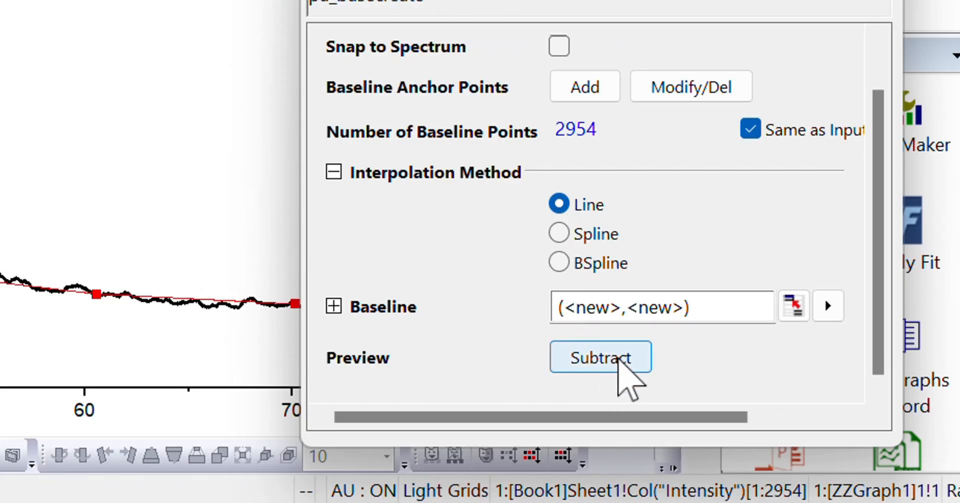
click(618, 359)
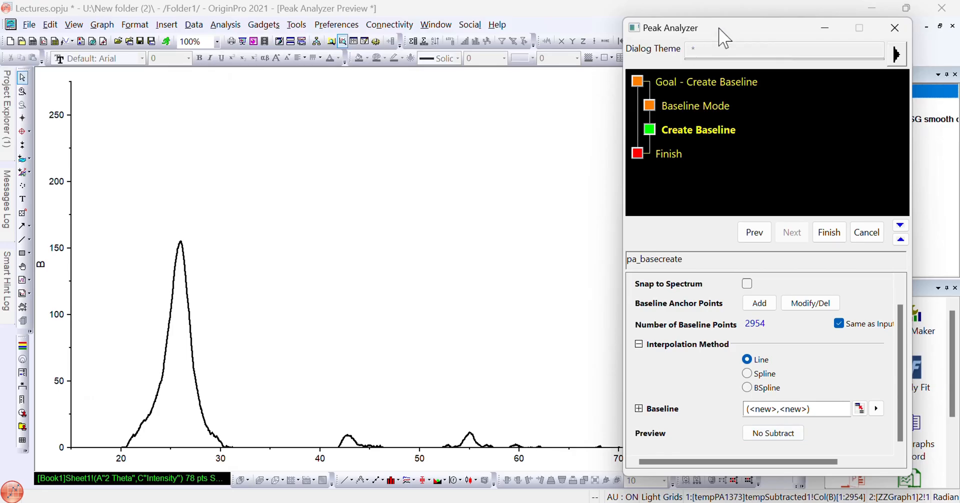
drag(725, 38, 877, 35)
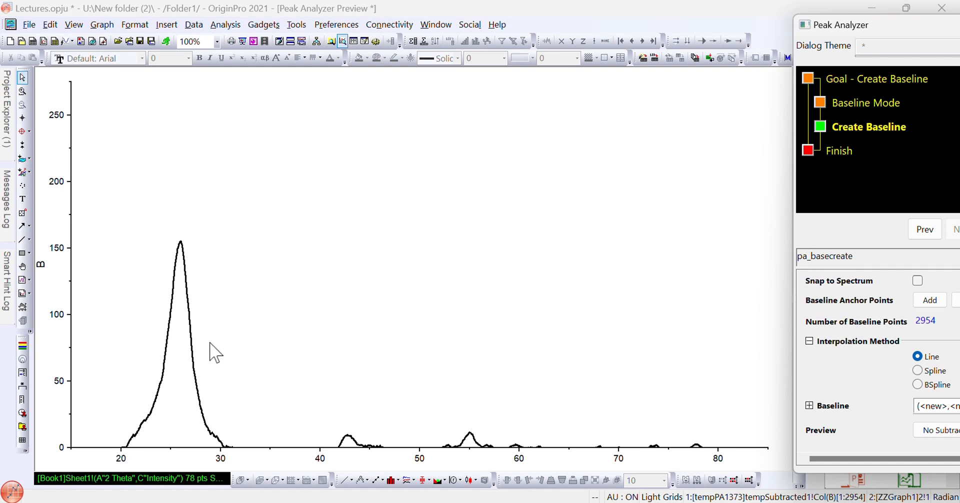
mouse_move(238, 447)
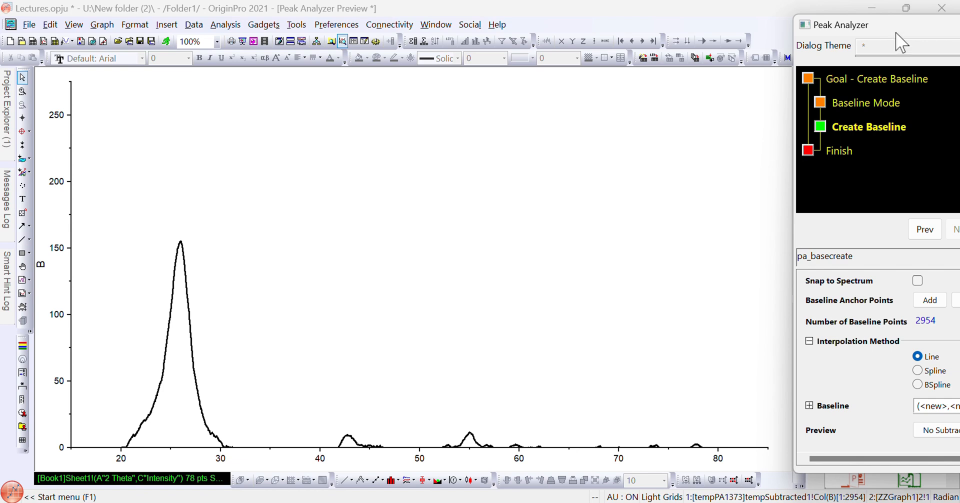
drag(899, 29, 670, 37)
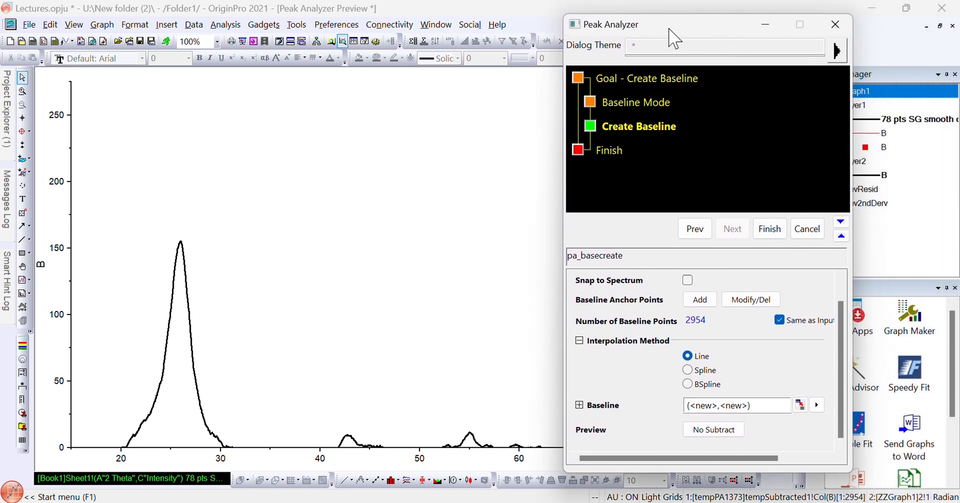
- Return to the goal settings, change the goal to Subtract Baseline and proceed to the baseline mode settings
click(695, 229)
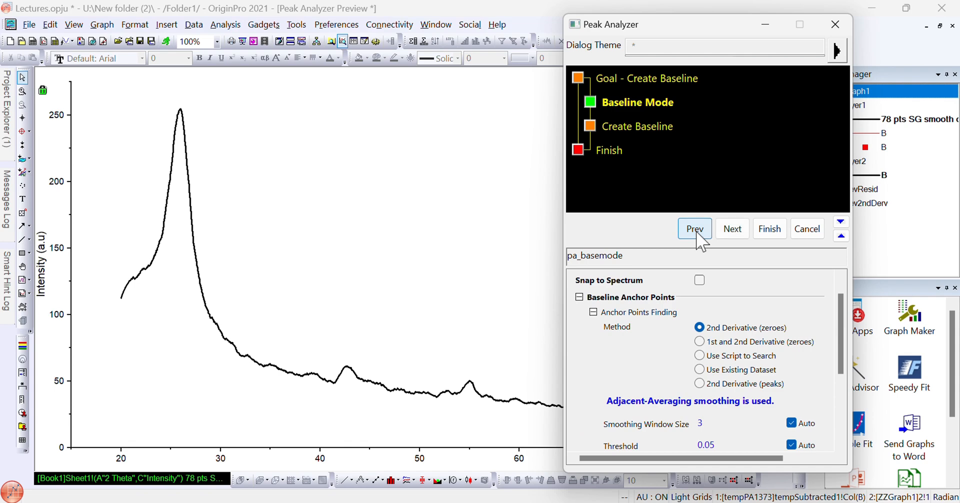
click(696, 229)
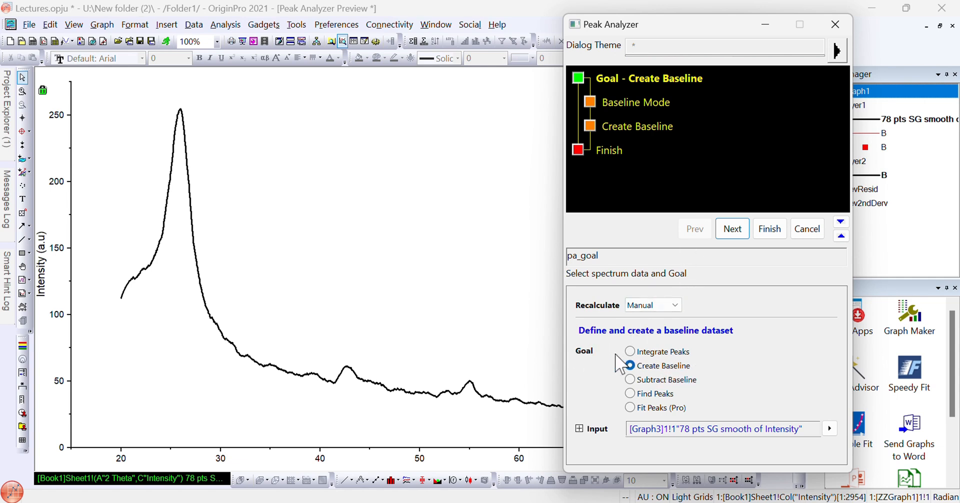
click(631, 380)
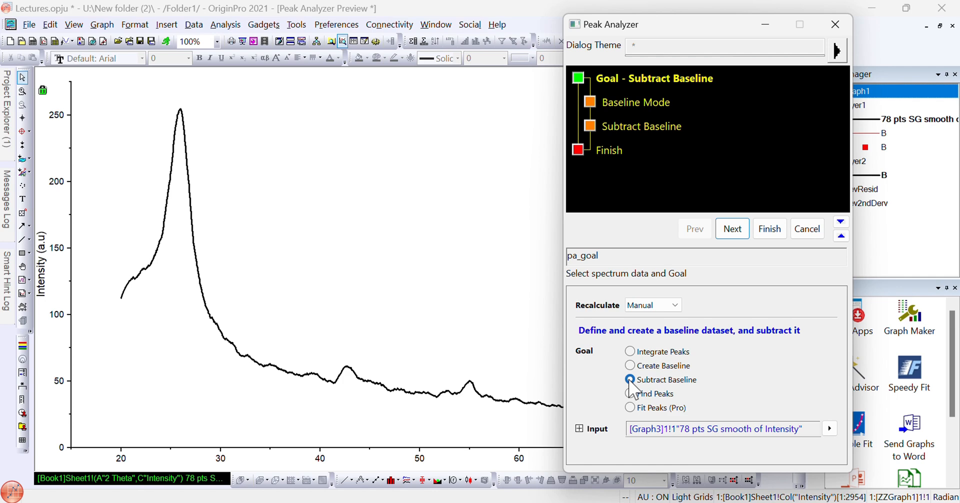
click(733, 228)
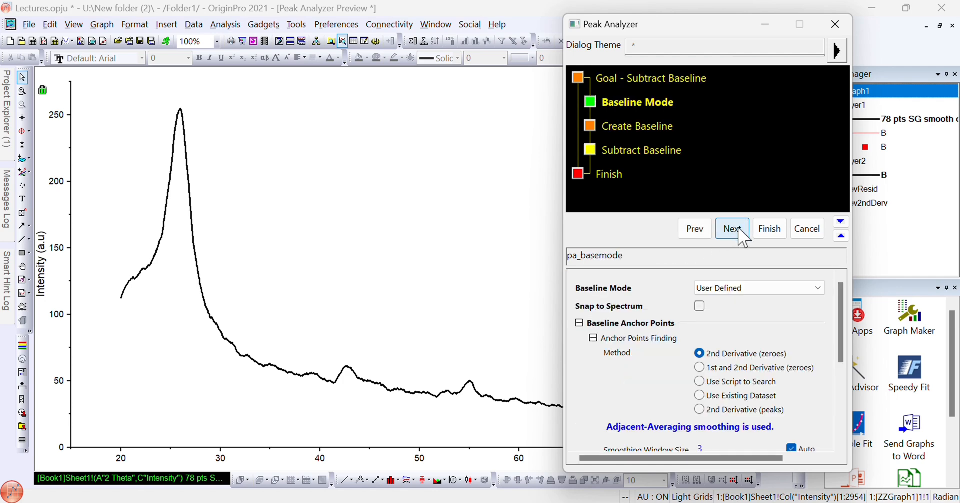
- Try the Constant baseline mode, switch it to Straight Line and uncover more of the graph
click(810, 289)
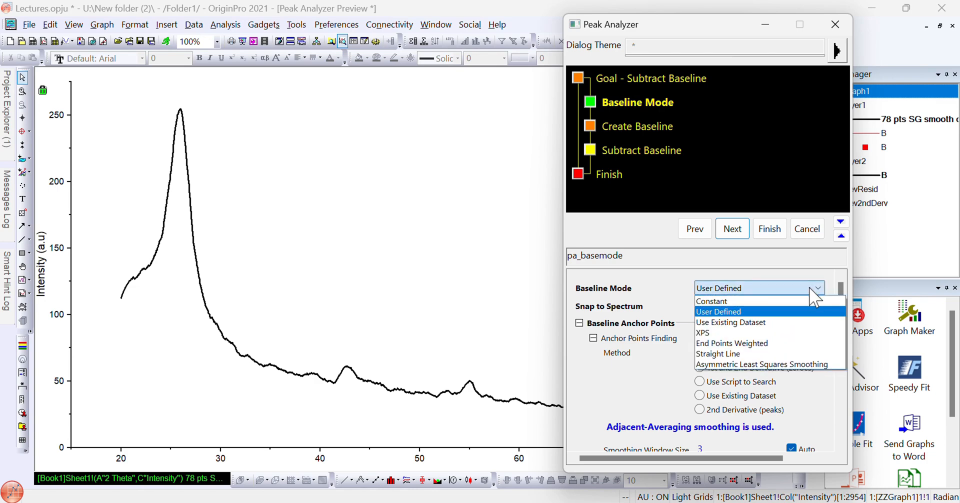
click(767, 303)
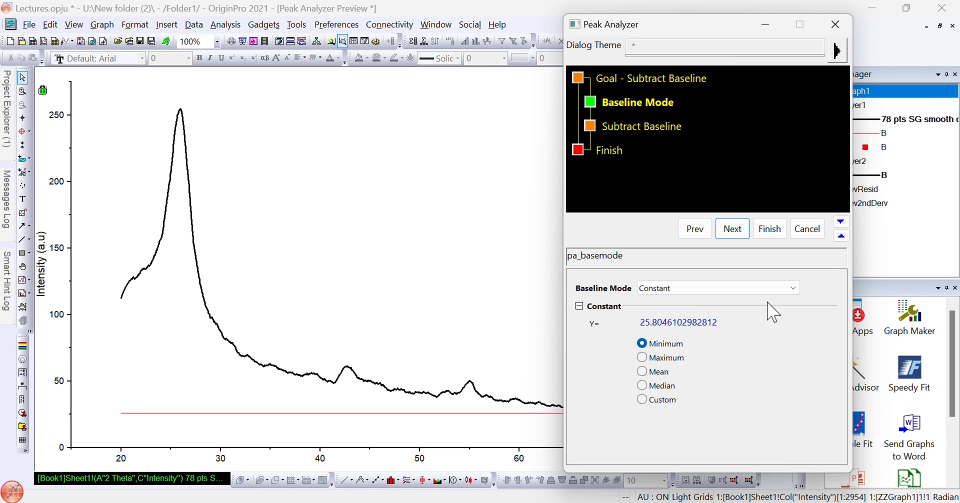
click(794, 290)
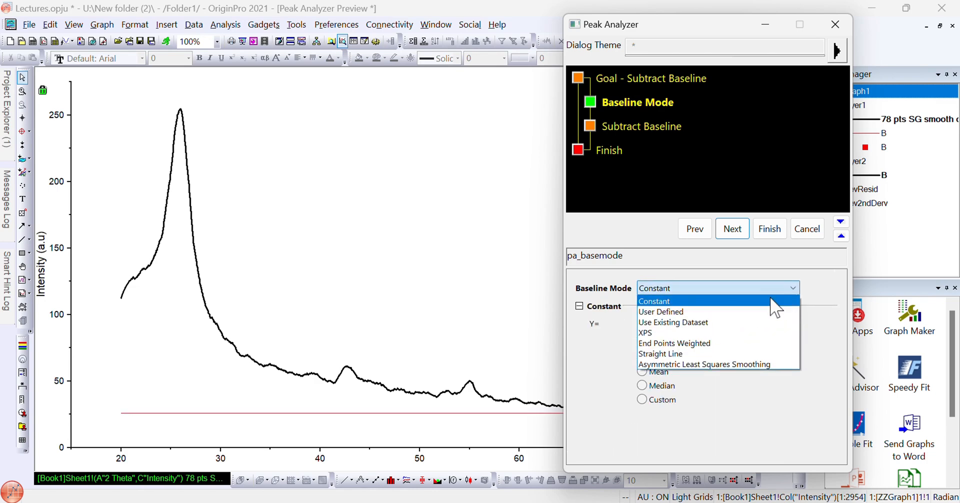
click(716, 354)
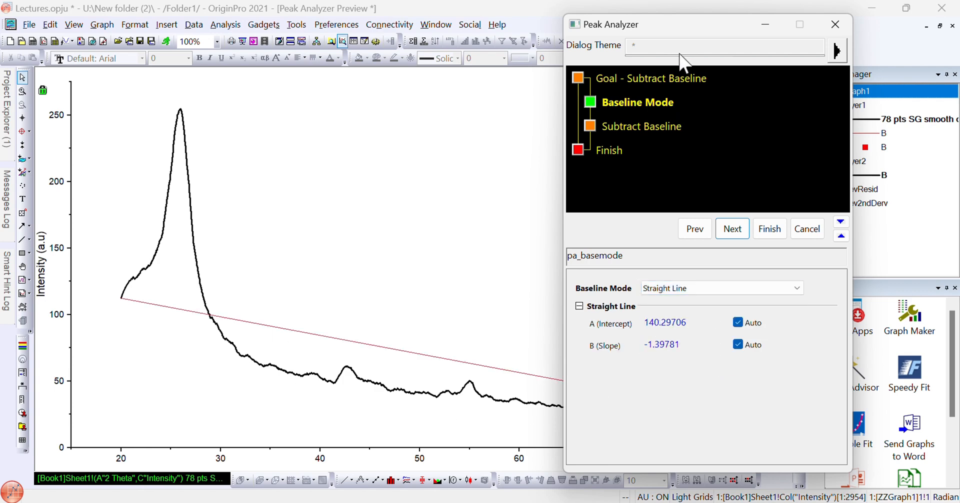
drag(682, 28, 735, 16)
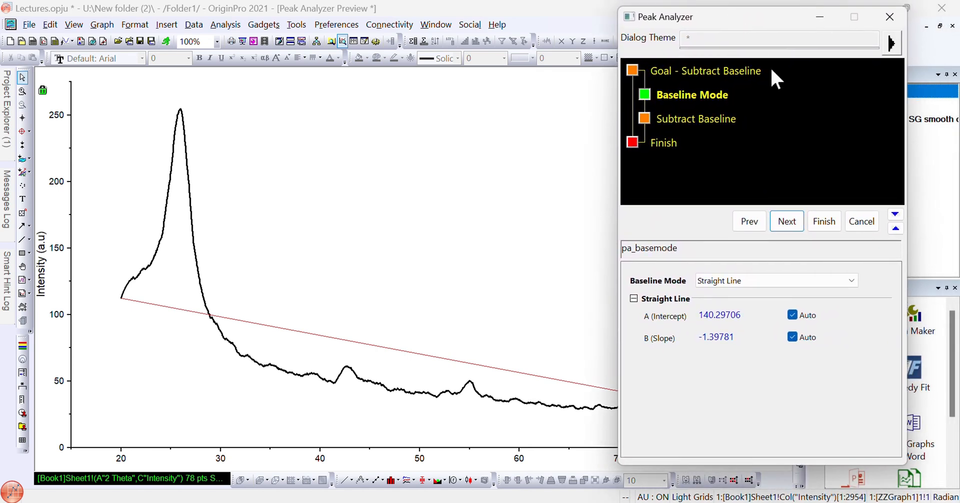
- Proceed to baseline subtraction and preview the spectrum with the straight-line baseline subtracted
click(790, 221)
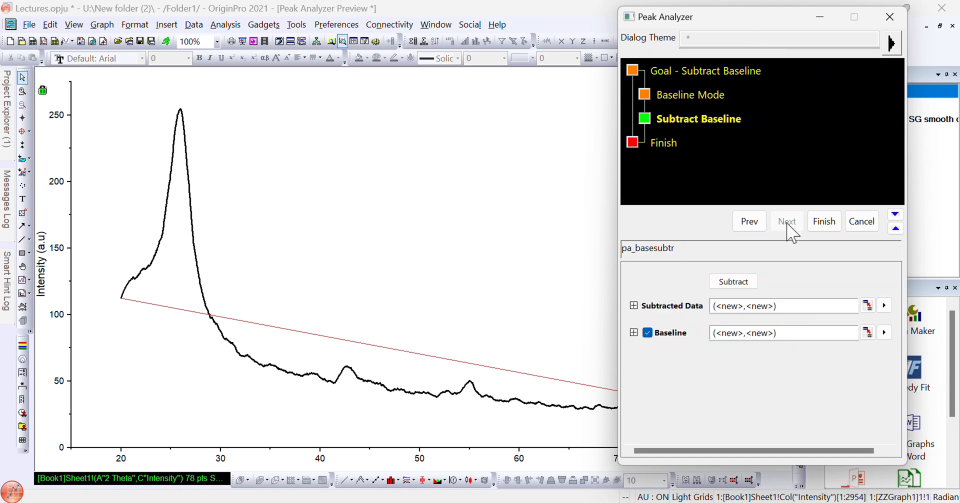
click(736, 282)
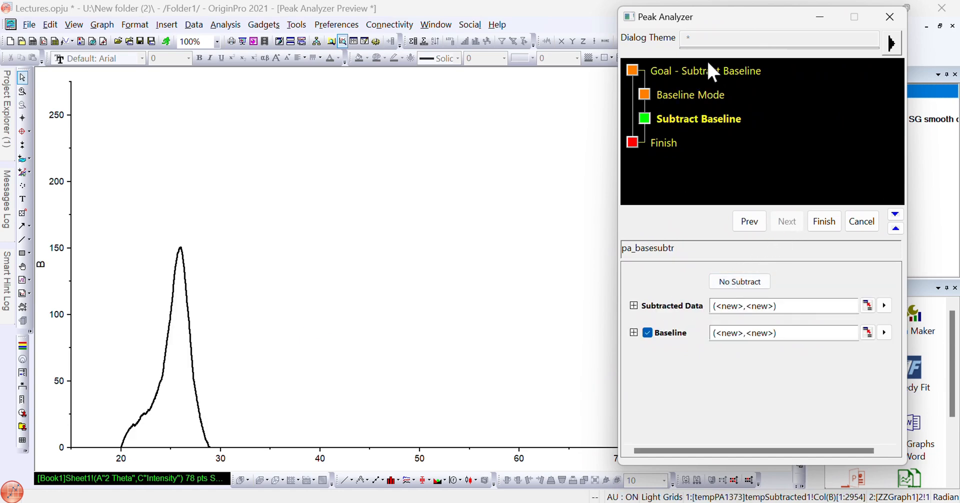
drag(722, 24, 910, 105)
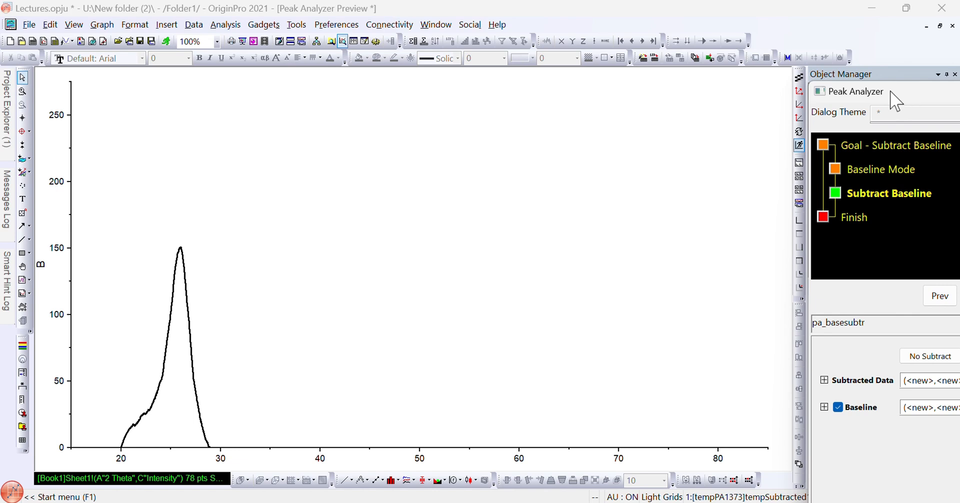
drag(896, 99, 682, 30)
- Return to the baseline mode settings and try the XPS baseline mode
click(716, 231)
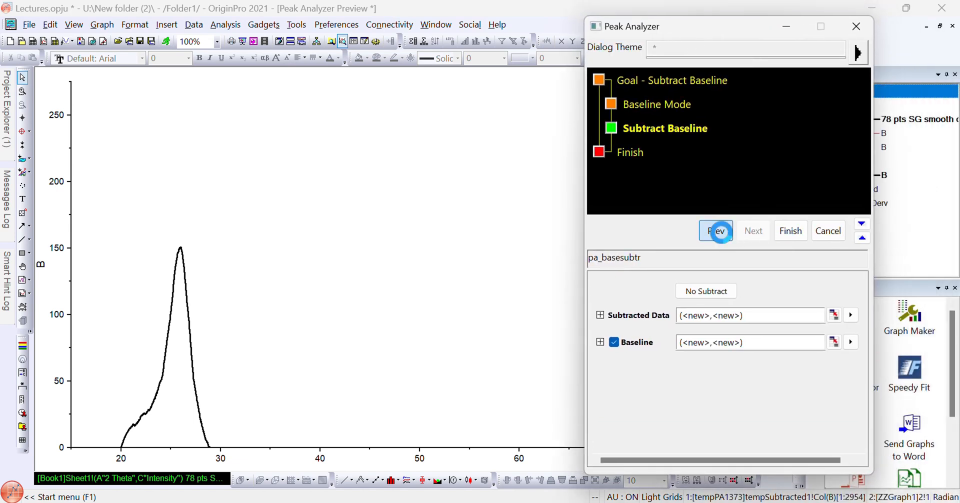
click(817, 290)
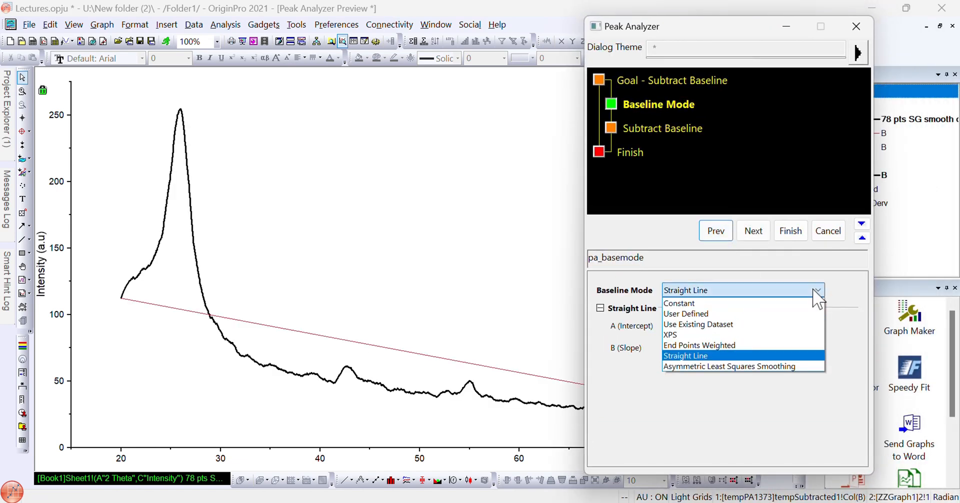
click(748, 335)
drag(705, 29, 669, 29)
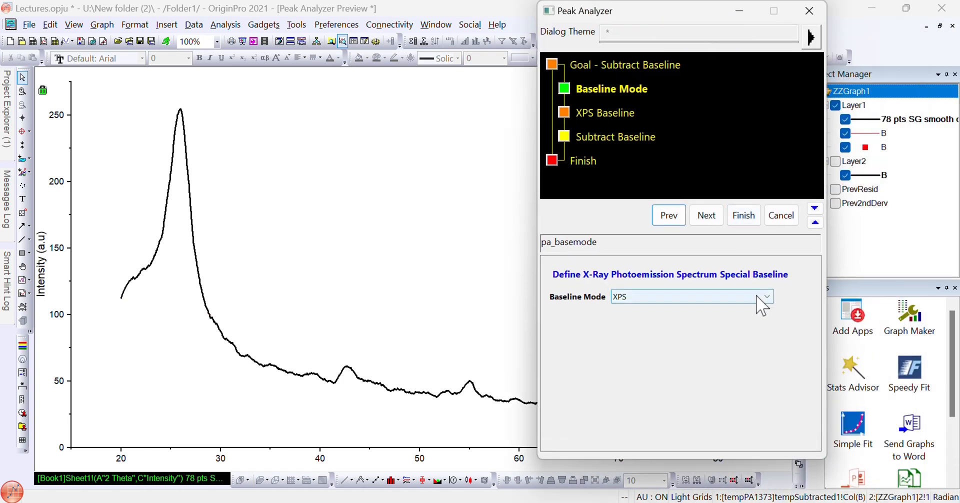
- Set the baseline mode to Constant, check the Minimum level across the whole graph, and switch the level to Maximum
click(761, 300)
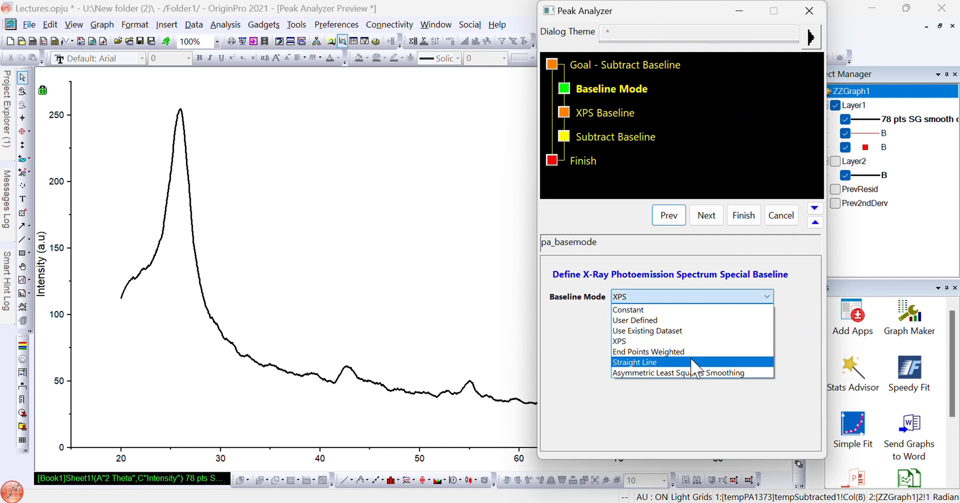
click(675, 310)
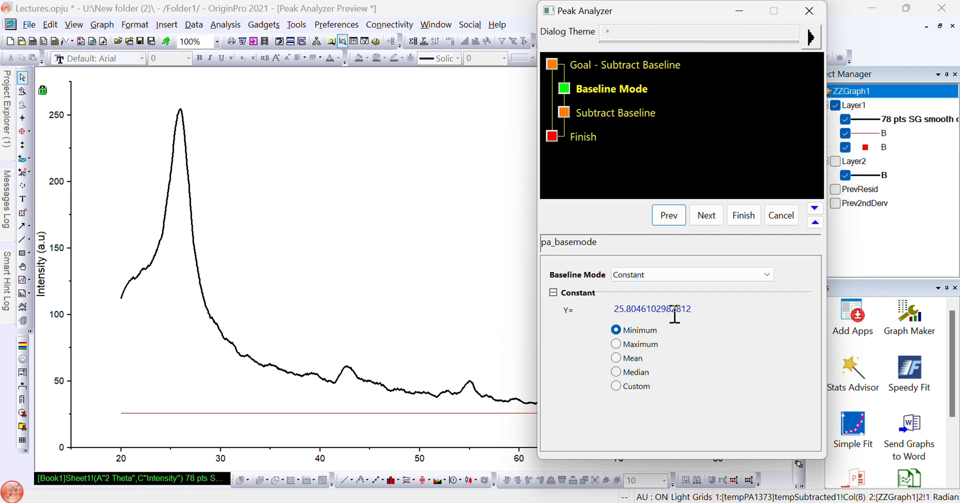
double_click(667, 12)
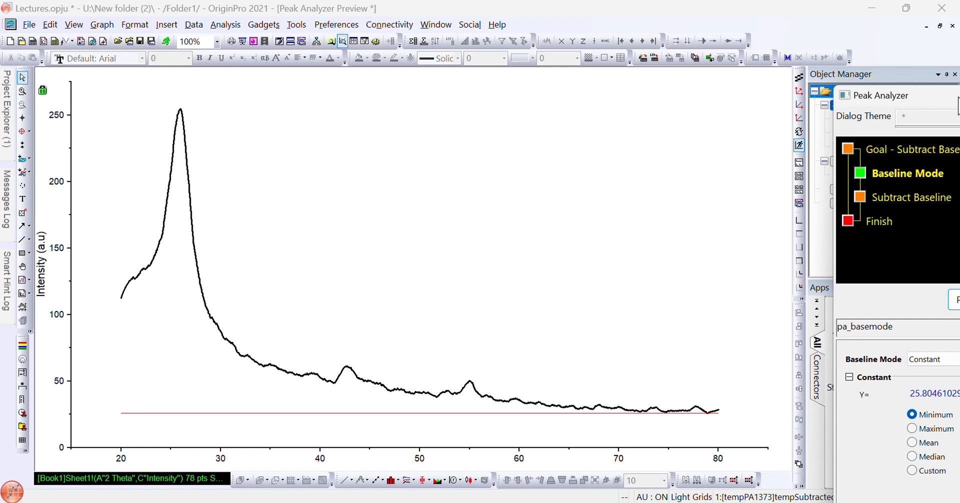
drag(958, 97, 693, 47)
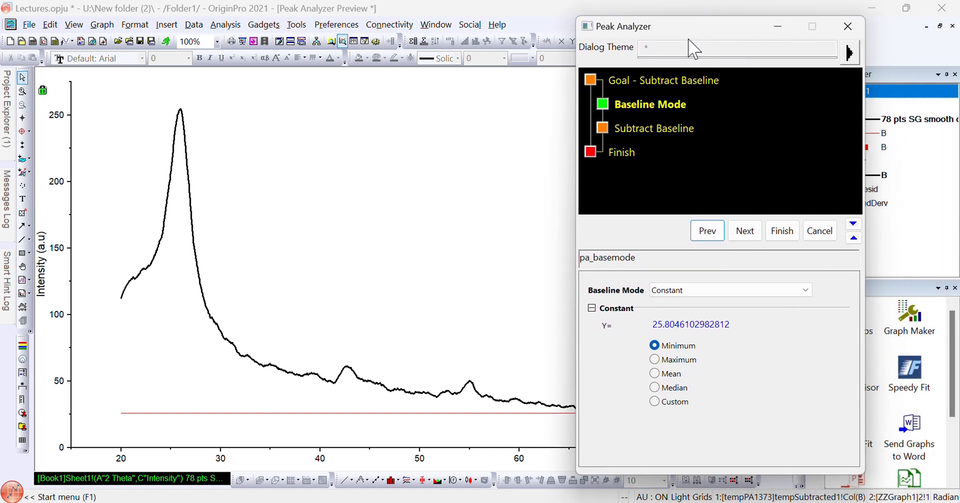
click(659, 360)
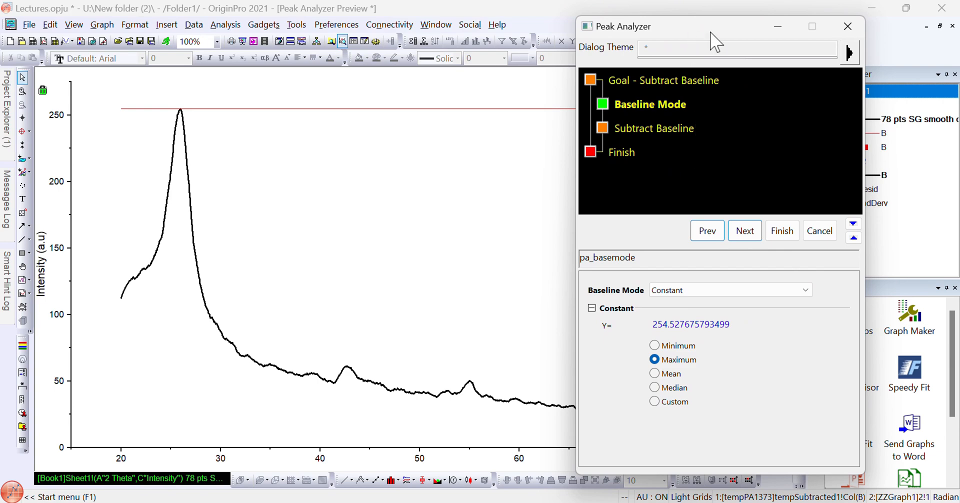
- Check the Maximum constant baseline across the whole graph and switch the constant level to Mean
drag(711, 33, 914, 158)
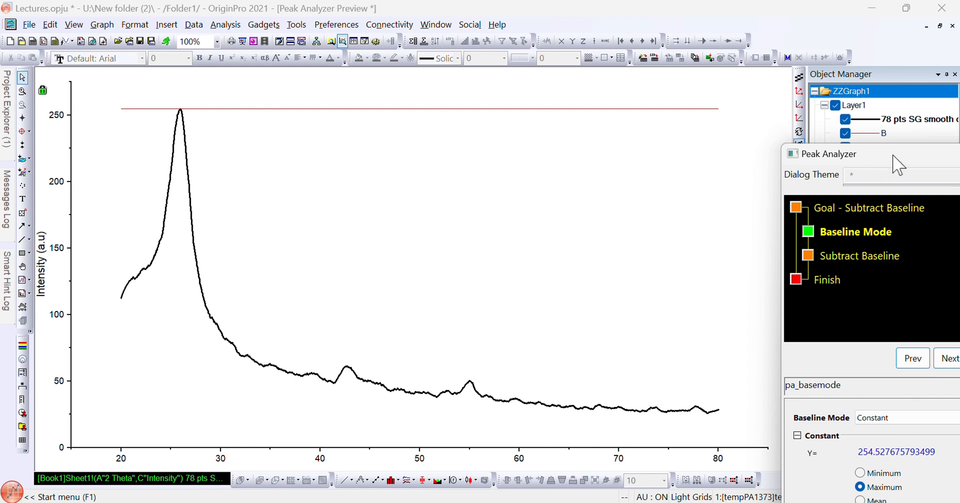
drag(885, 166, 722, 22)
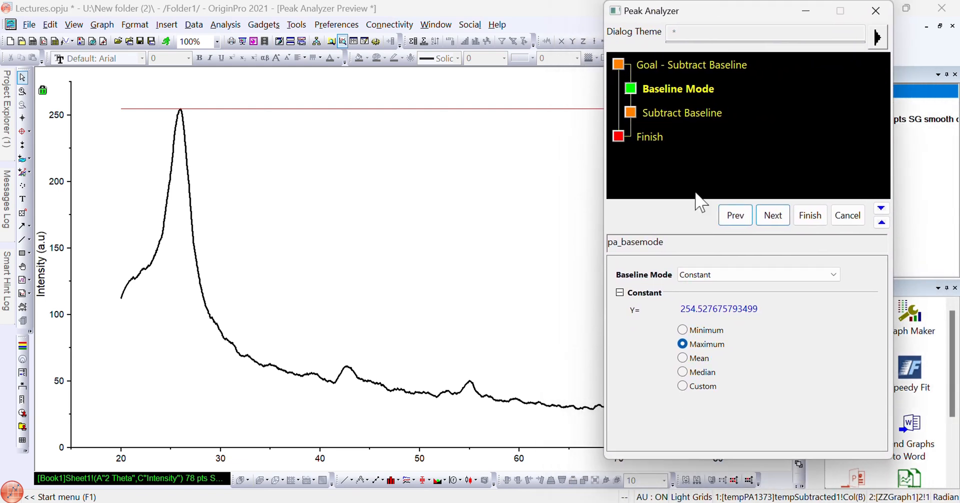
click(684, 358)
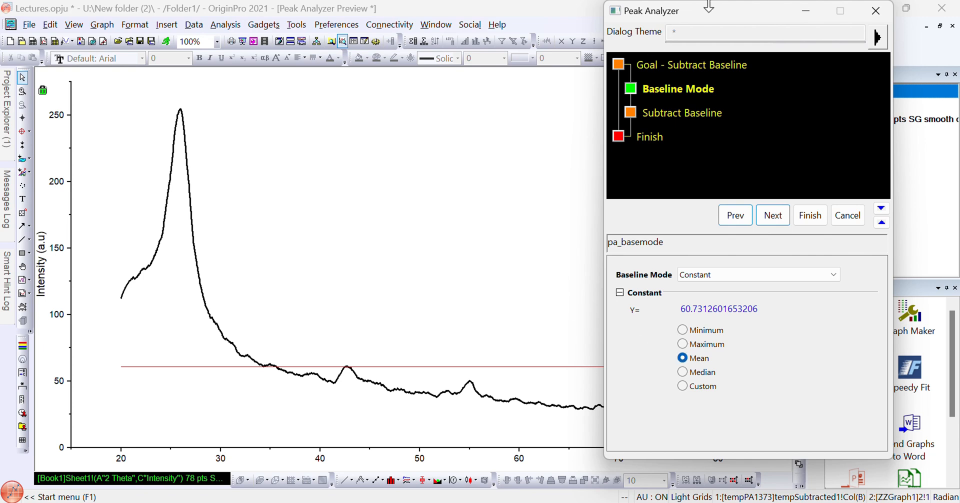
- Proceed to baseline subtraction and preview the whole spectrum with the Mean constant baseline subtracted
click(773, 216)
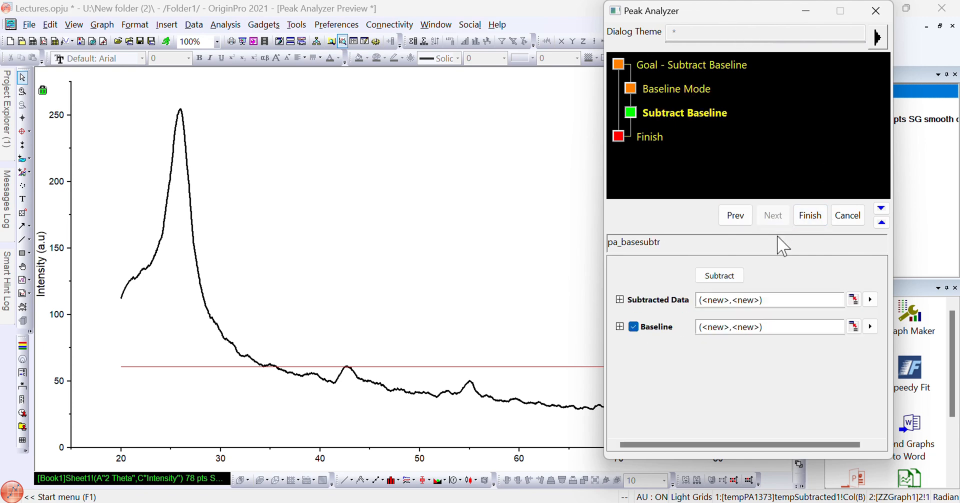
click(718, 275)
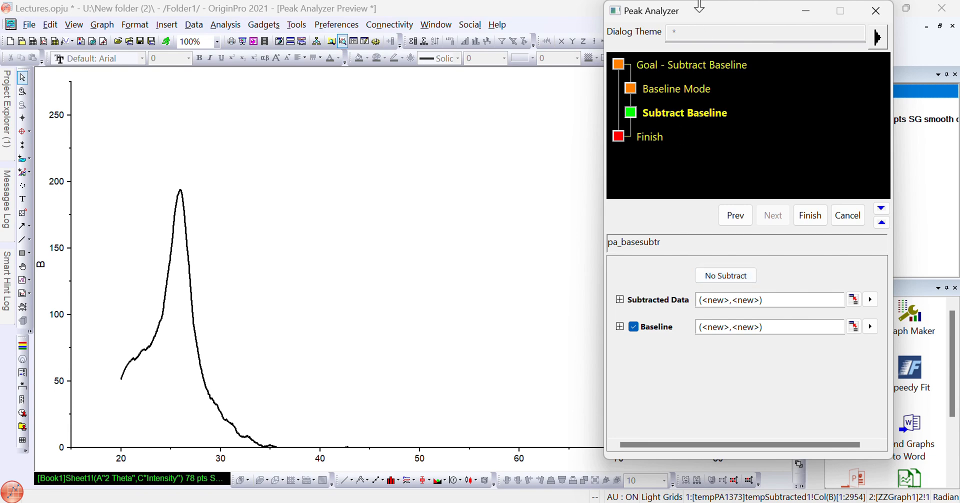
drag(706, 26, 847, 149)
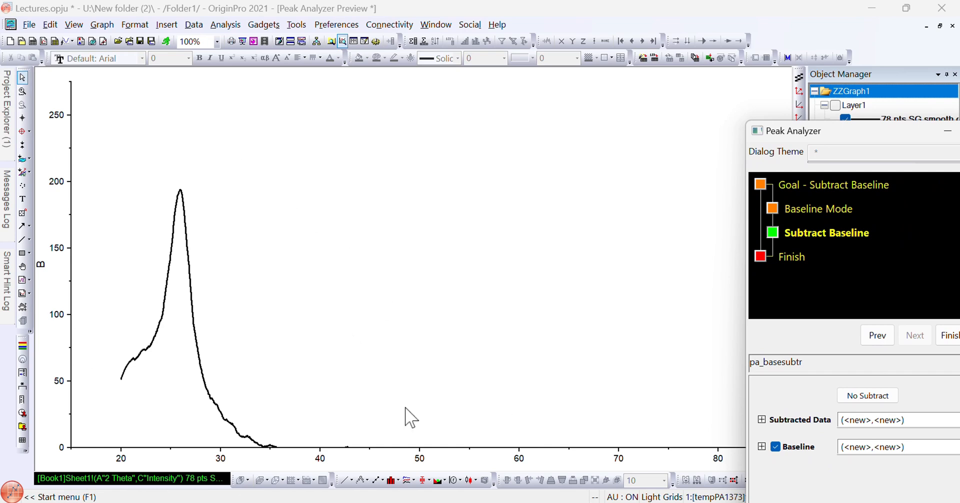
drag(673, 43, 668, 39)
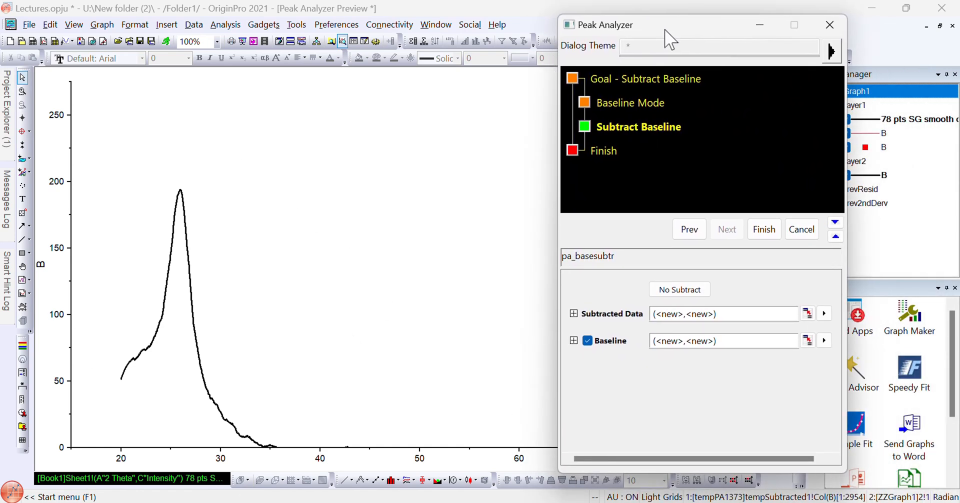
- Return to the baseline mode settings, set the constant level to Median and check it across the whole graph
click(690, 229)
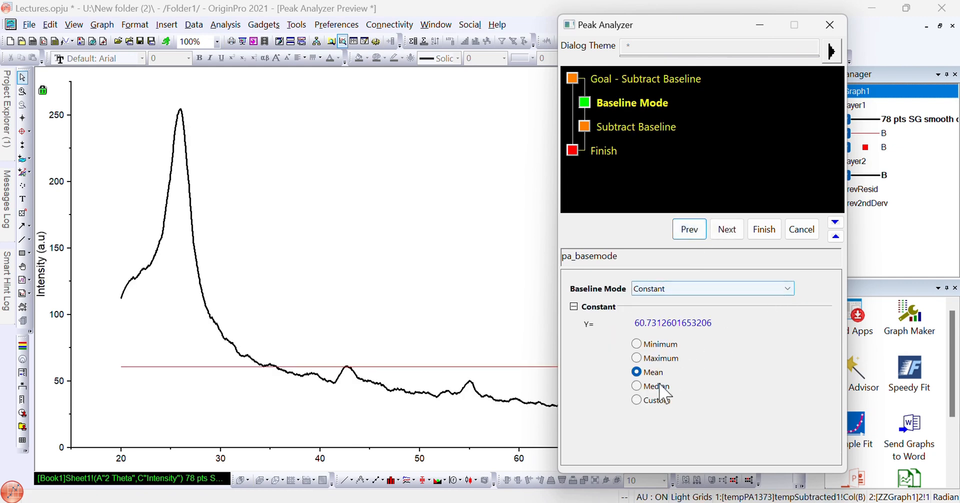
click(637, 386)
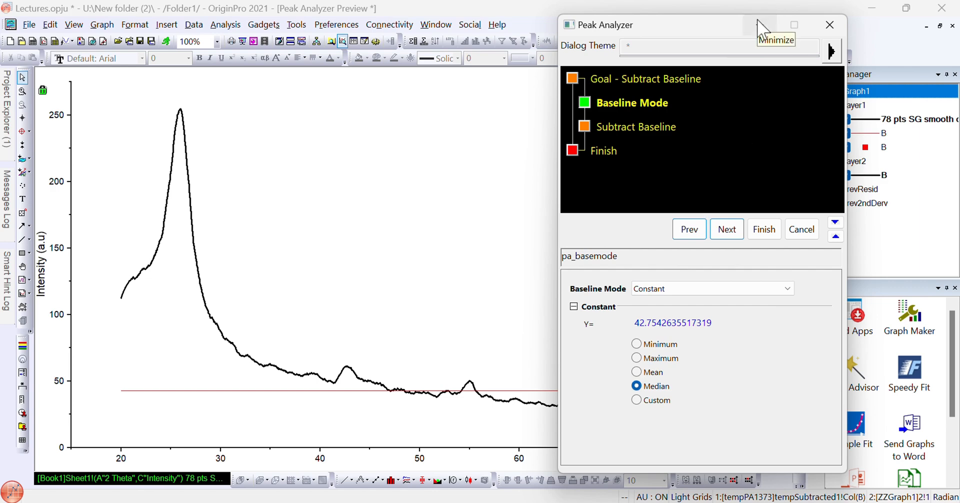
drag(714, 29, 940, 50)
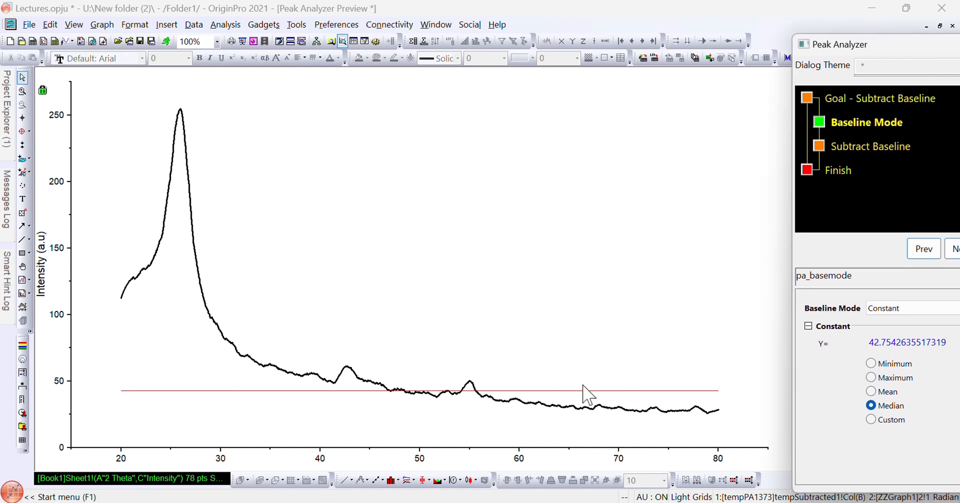
drag(900, 56, 730, 26)
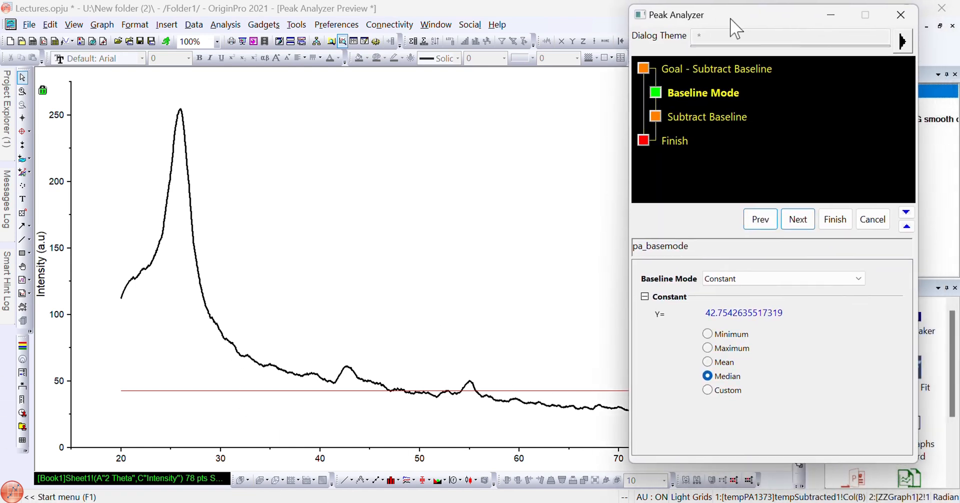
- Proceed to baseline subtraction and preview the spectrum with the Median constant baseline subtracted
click(800, 221)
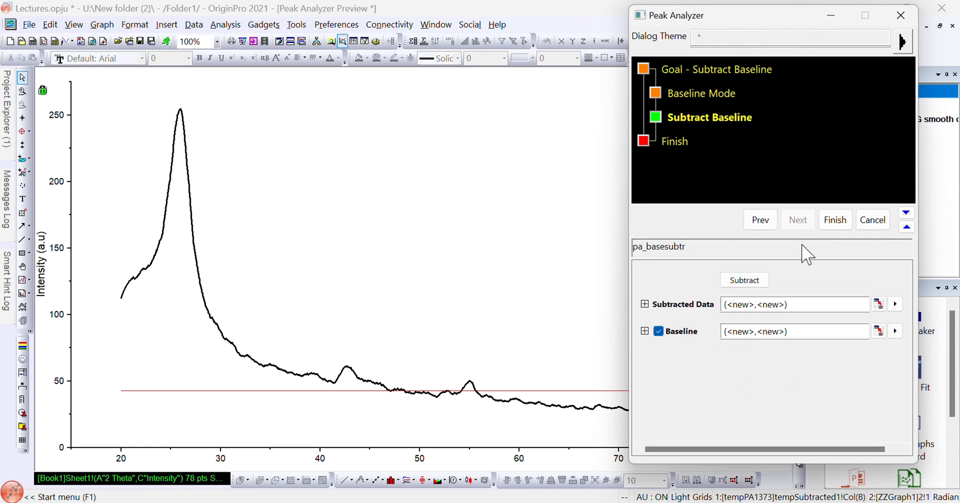
click(755, 282)
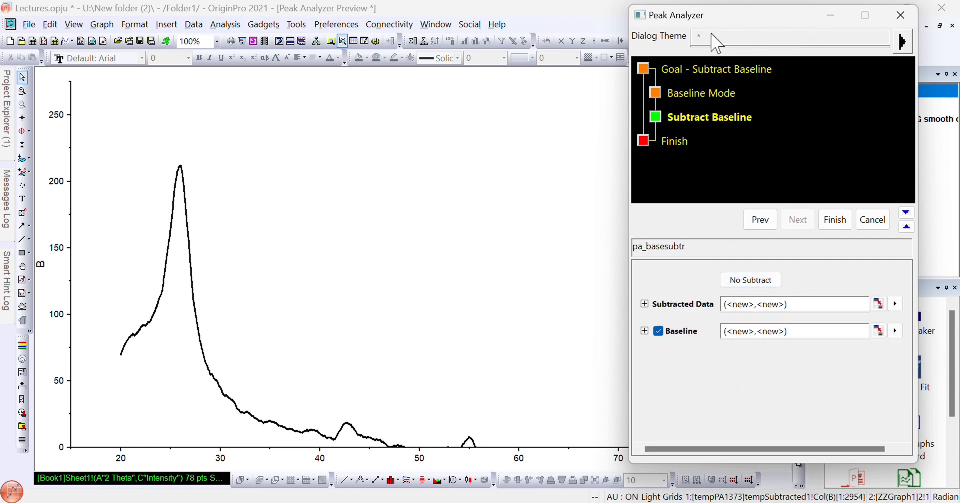
mouse_move(726, 18)
mouse_down()
mouse_move(953, 146)
mouse_move(959, 169)
mouse_move(671, 10)
mouse_move(732, 25)
mouse_up()
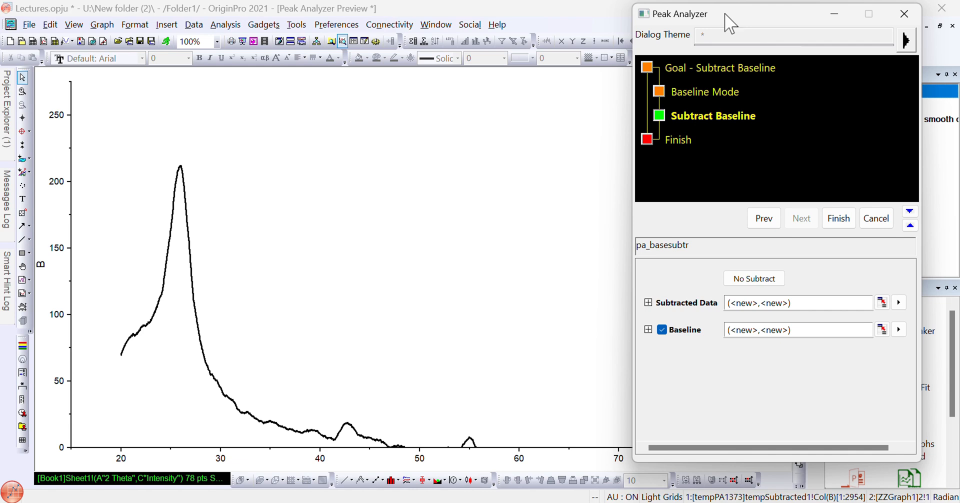
- Back in the baseline mode settings, try the Custom constant level and switch the baseline mode to User Defined
click(764, 218)
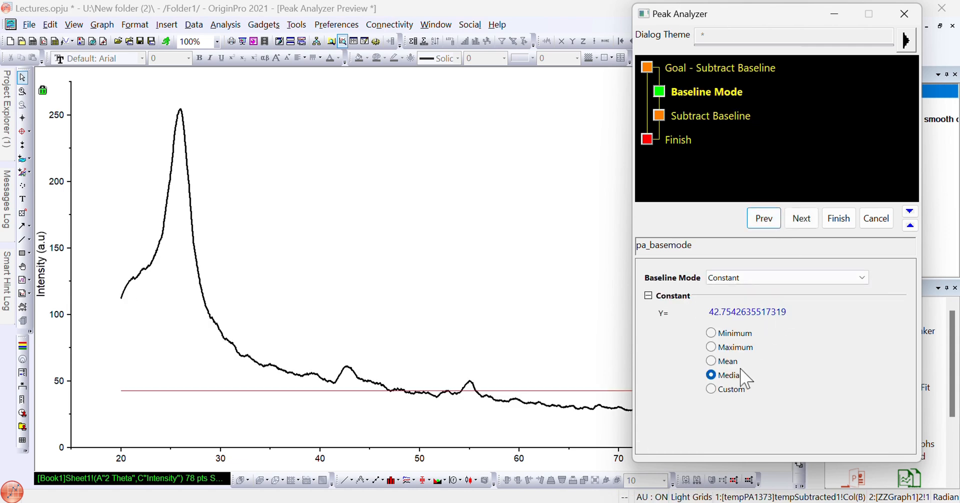
click(709, 390)
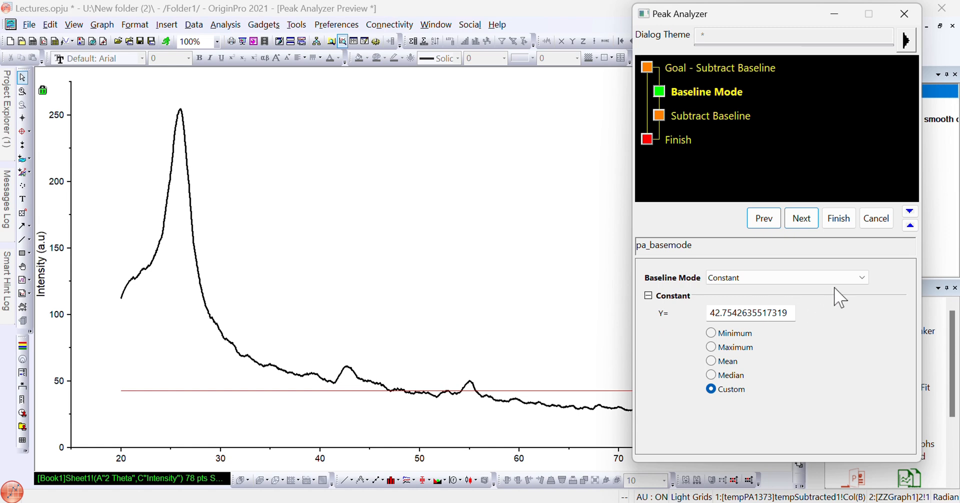
click(853, 277)
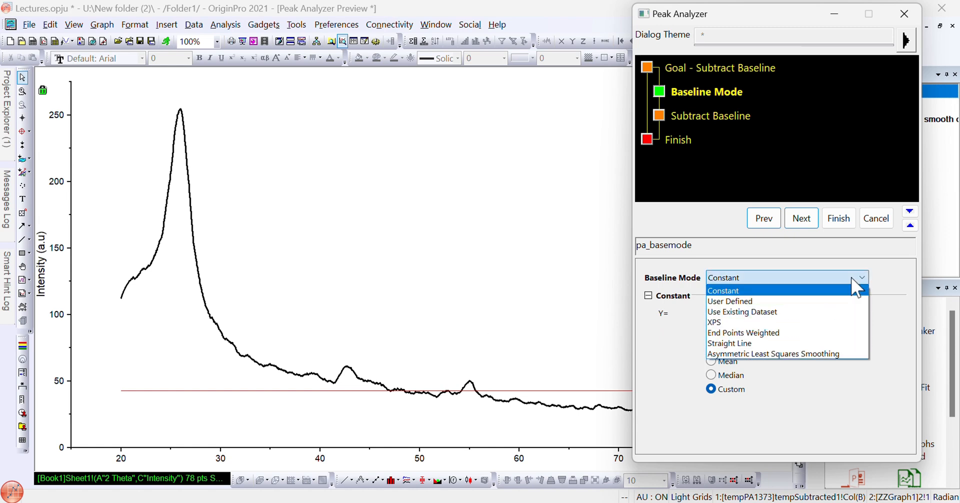
click(812, 301)
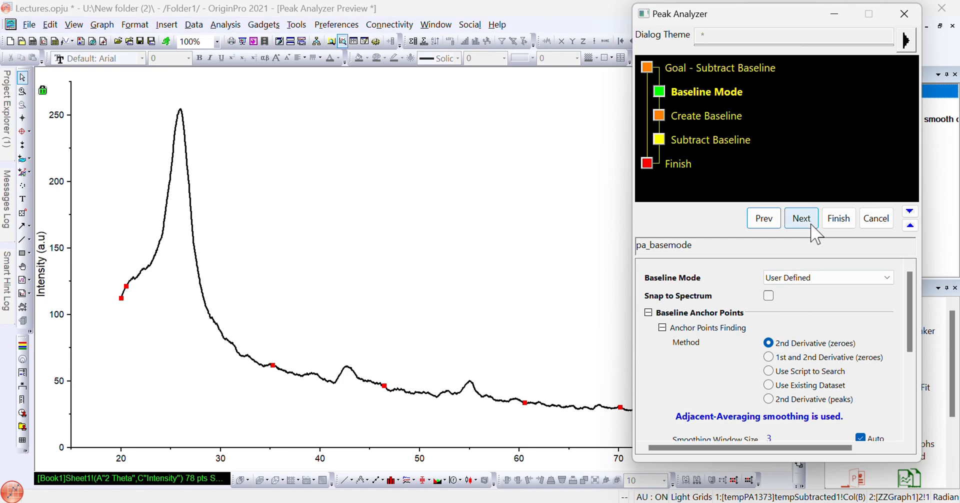
- Review the anchor point finding settings and proceed to creating the baseline with the 2nd Derivative (zeroes) method
scroll(818, 360, down, 3)
scroll(820, 362, up, 3)
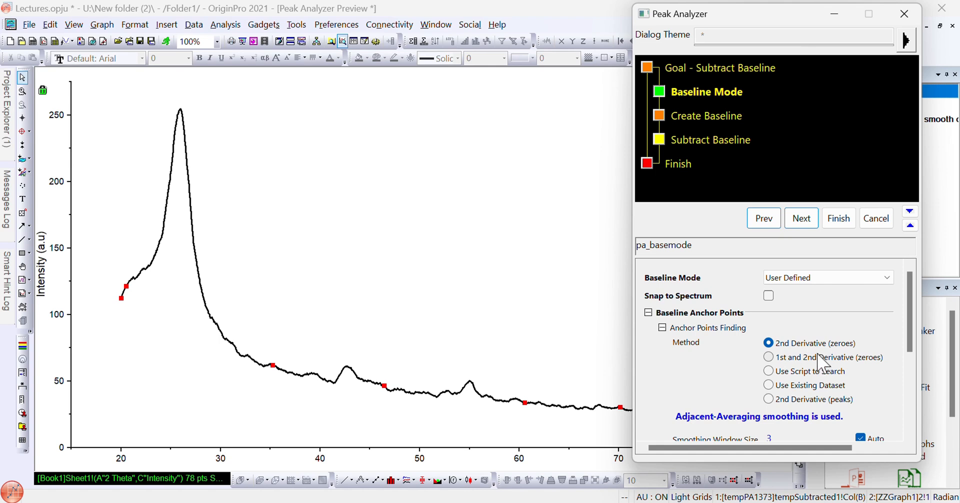
click(792, 223)
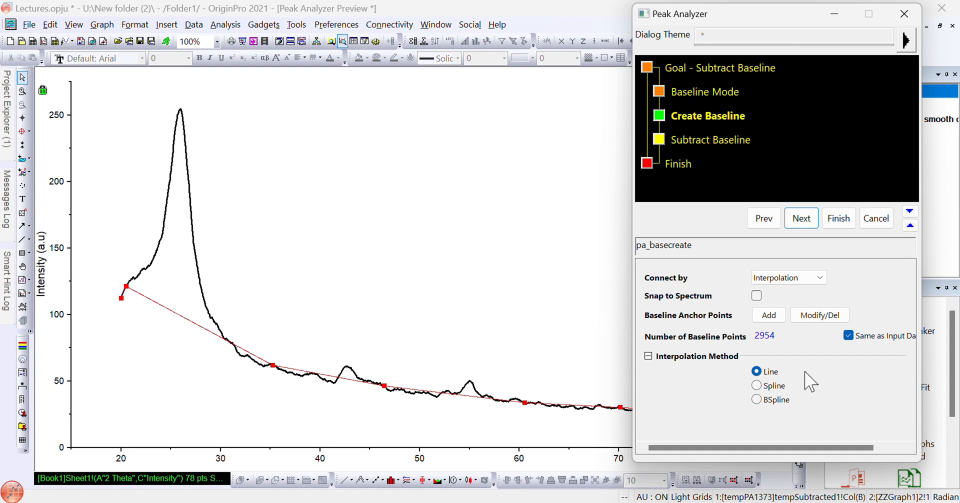
click(849, 335)
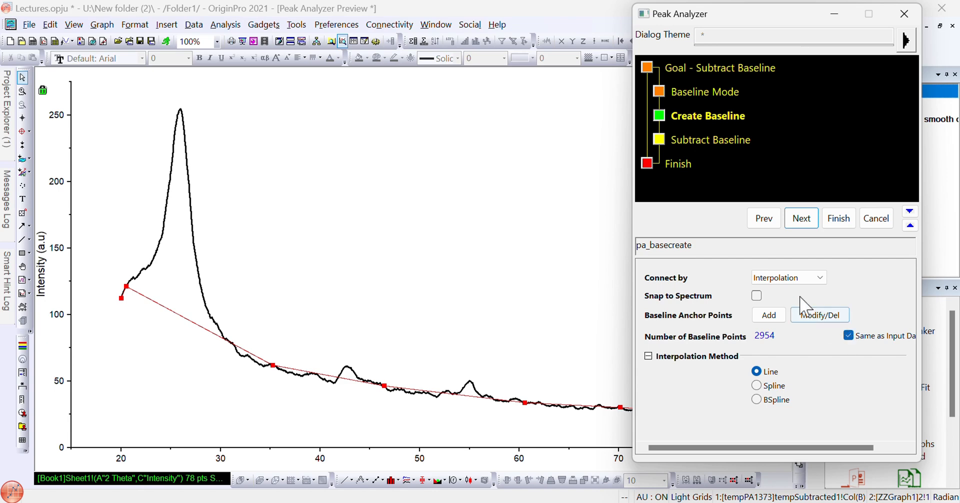
- Add nine baseline anchor points just below the spectrum, spaced from about 79 down to about 59 on the 2-theta axis
click(769, 315)
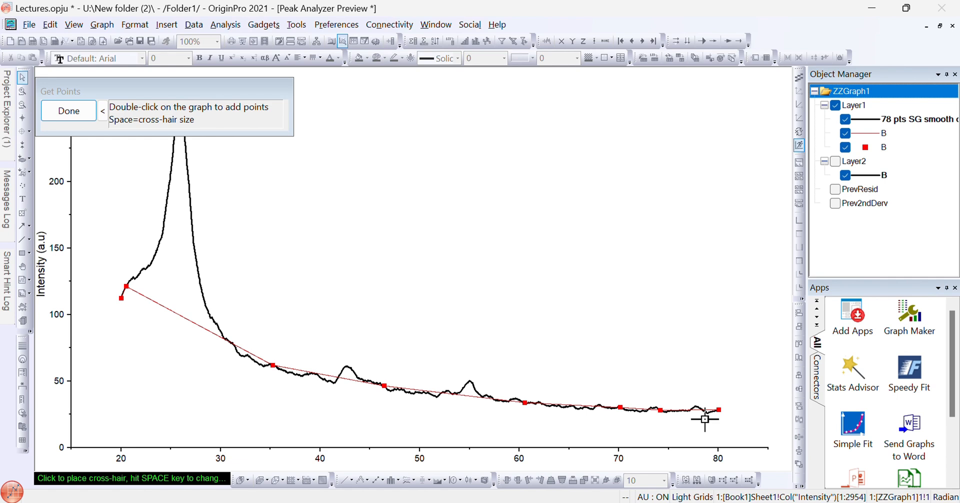
double_click(705, 419)
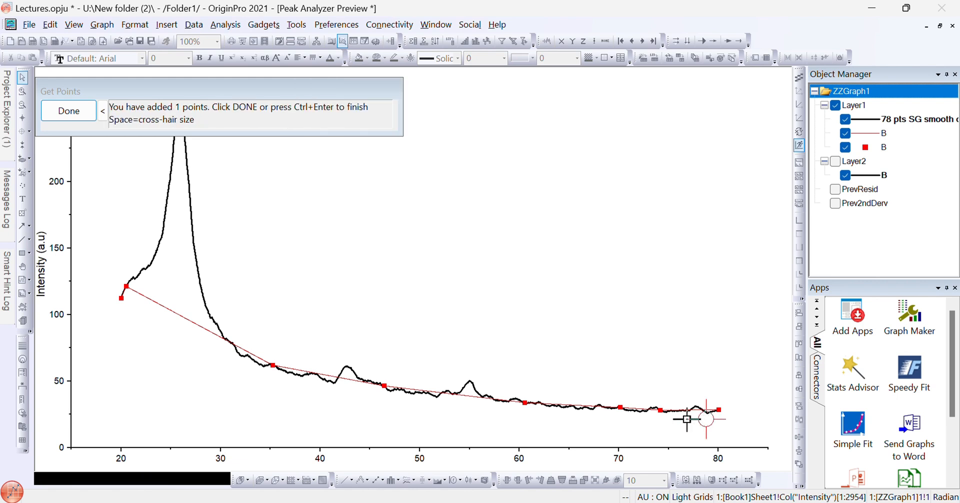
double_click(685, 419)
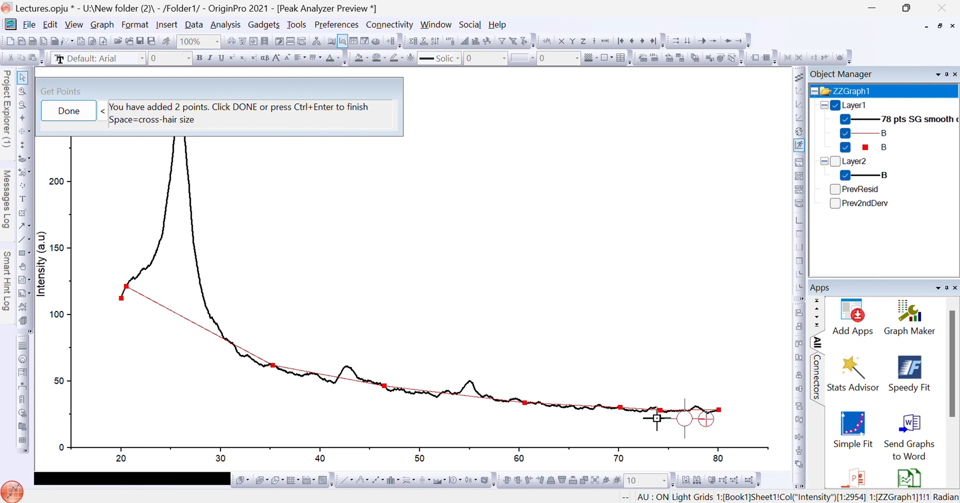
double_click(663, 417)
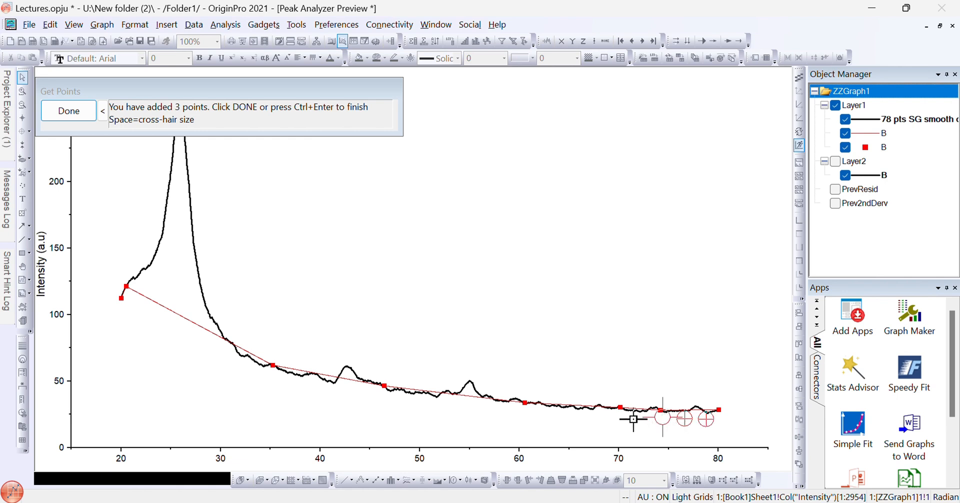
double_click(639, 417)
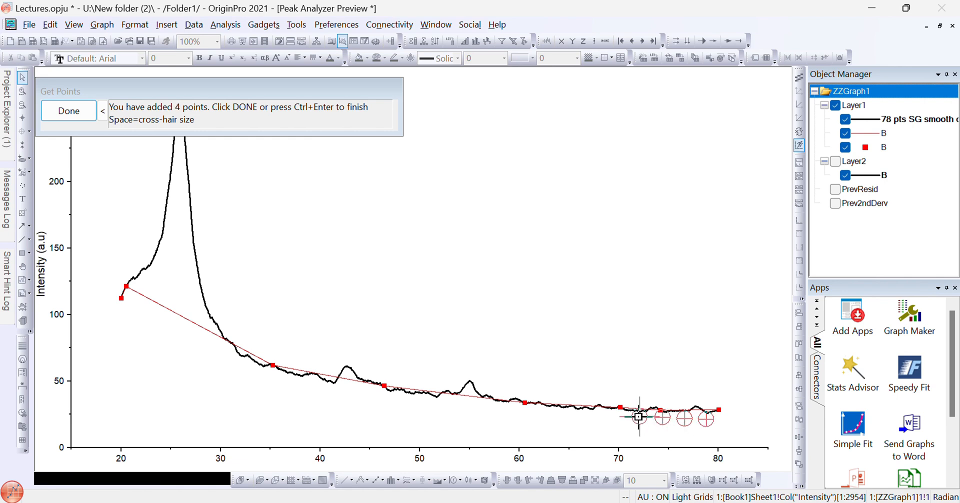
double_click(611, 415)
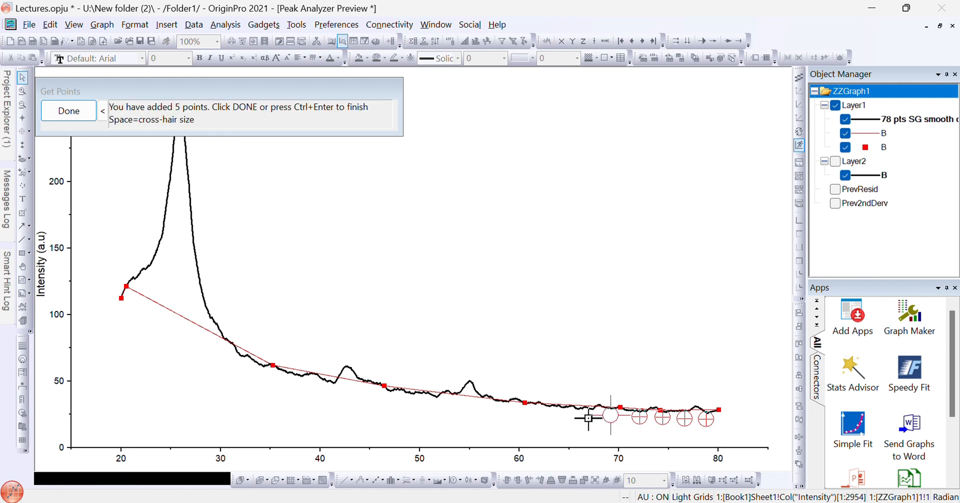
double_click(593, 417)
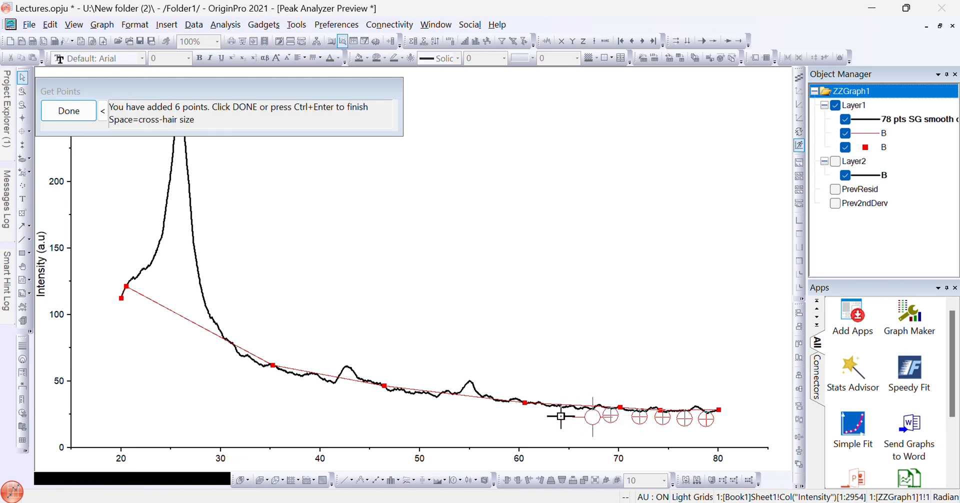
double_click(564, 412)
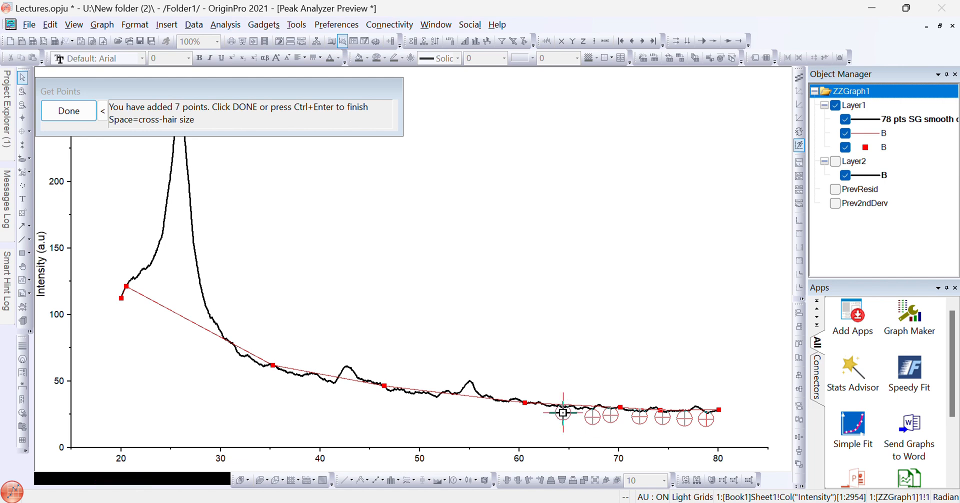
double_click(543, 413)
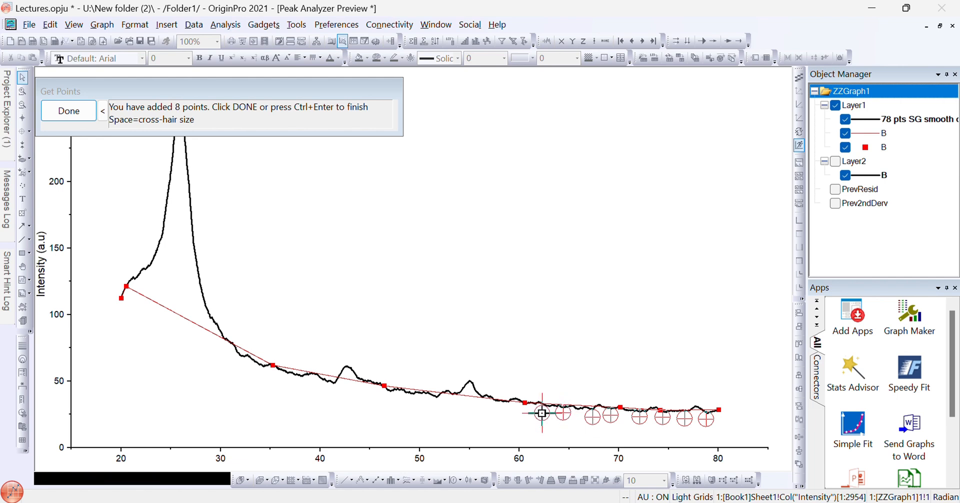
double_click(506, 408)
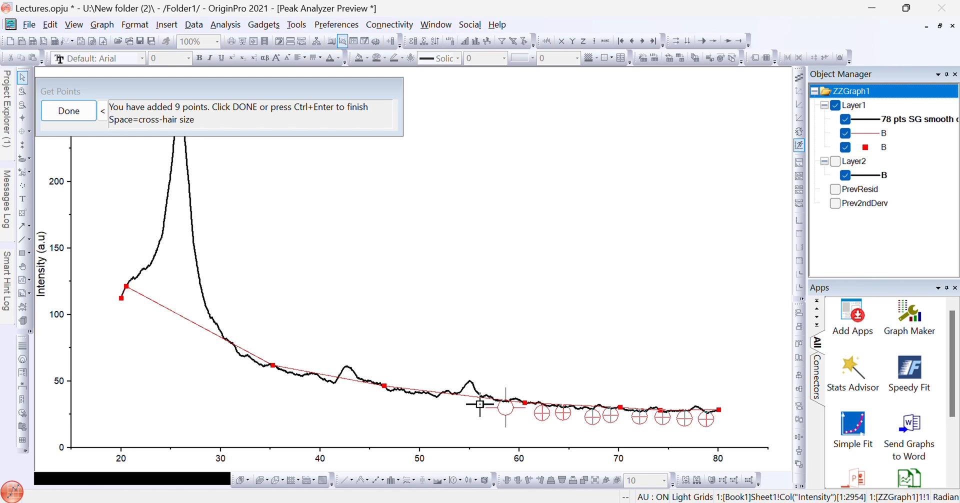
- Add eight more anchor points just below the curve, from about 56 down to about 38 on the 2-theta axis
double_click(480, 404)
double_click(454, 400)
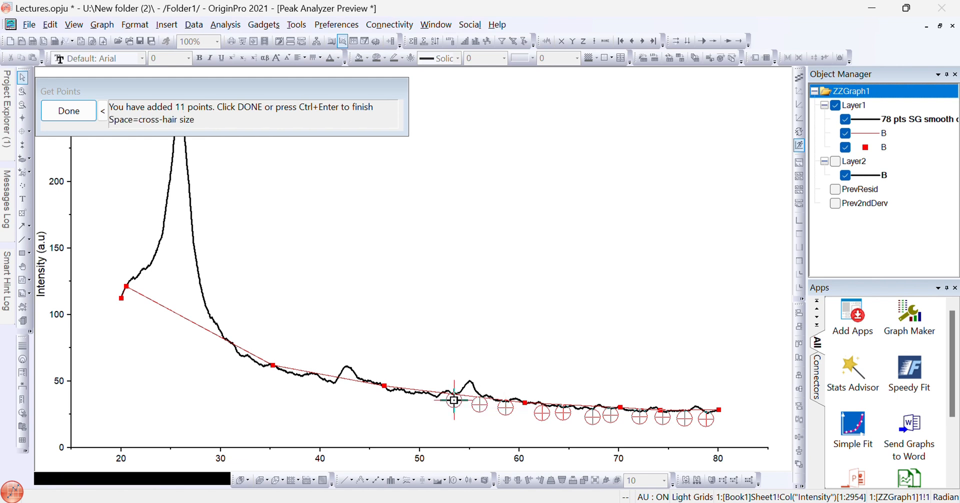
double_click(434, 407)
double_click(407, 399)
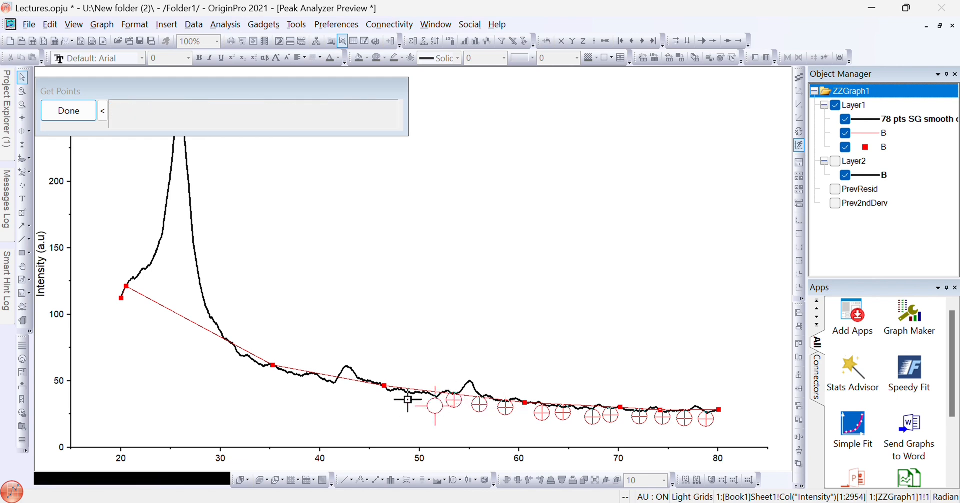
double_click(387, 399)
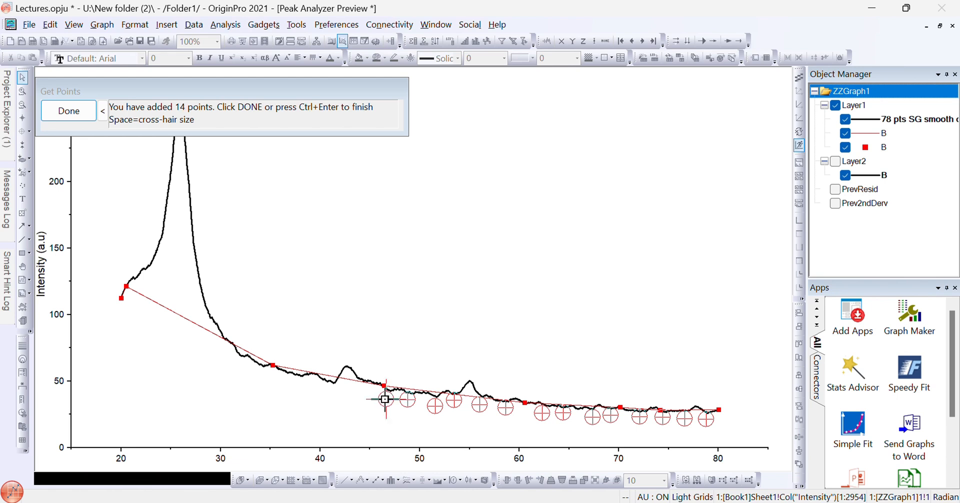
double_click(359, 388)
double_click(334, 388)
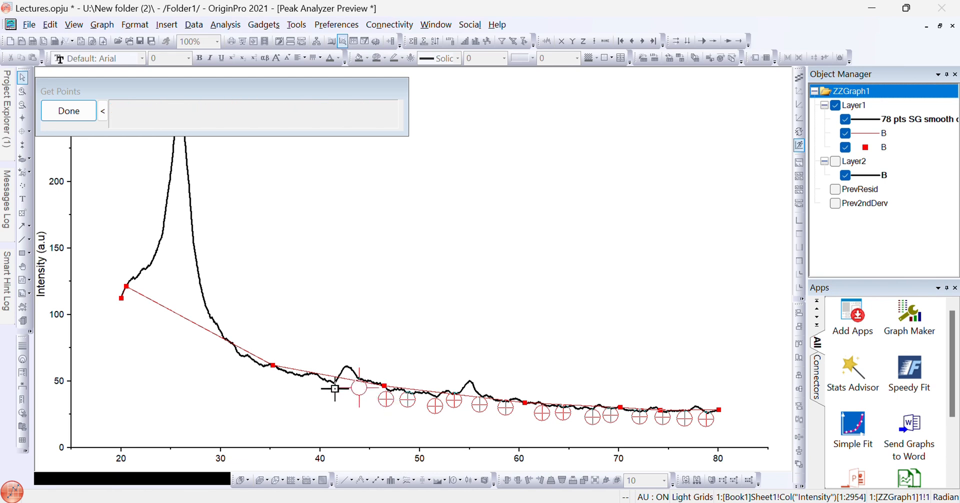
double_click(297, 384)
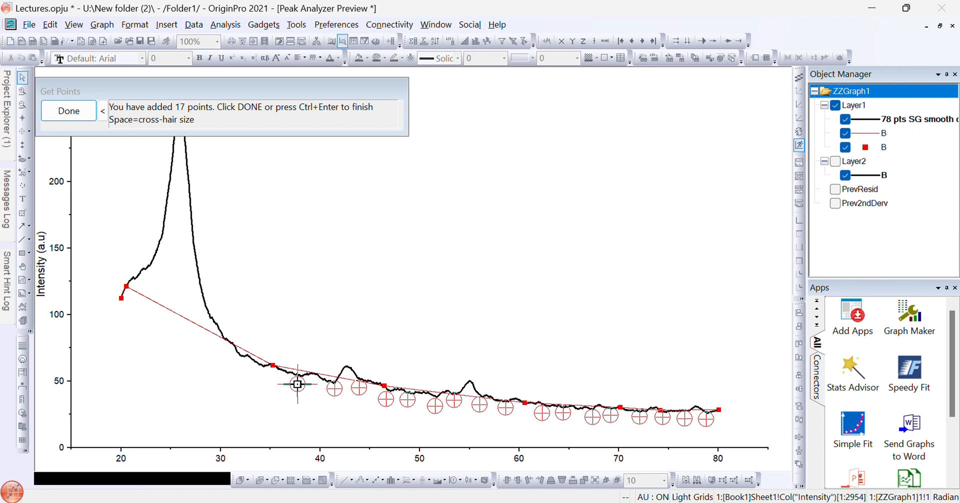
- Add anchor points below the curve from about 34 to 28.5 and two at about 23 and 21, and finish adding points
double_click(264, 370)
double_click(239, 360)
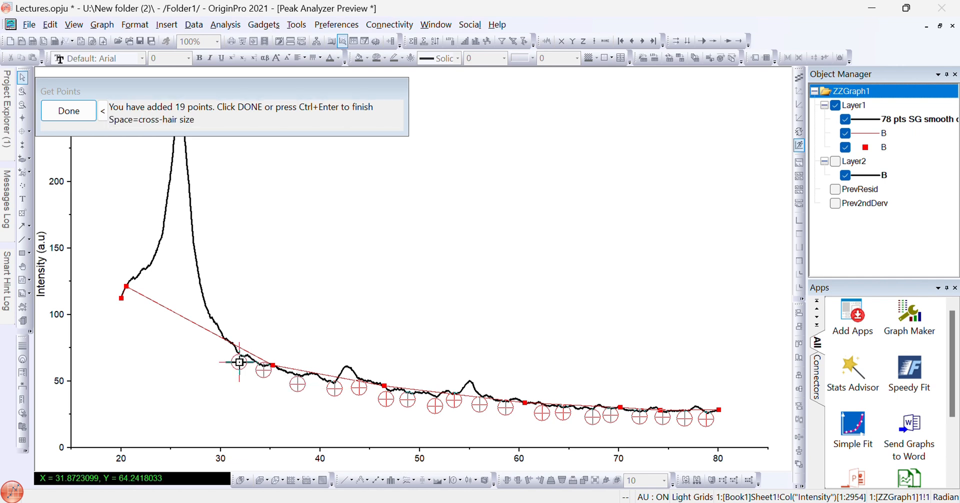
double_click(220, 343)
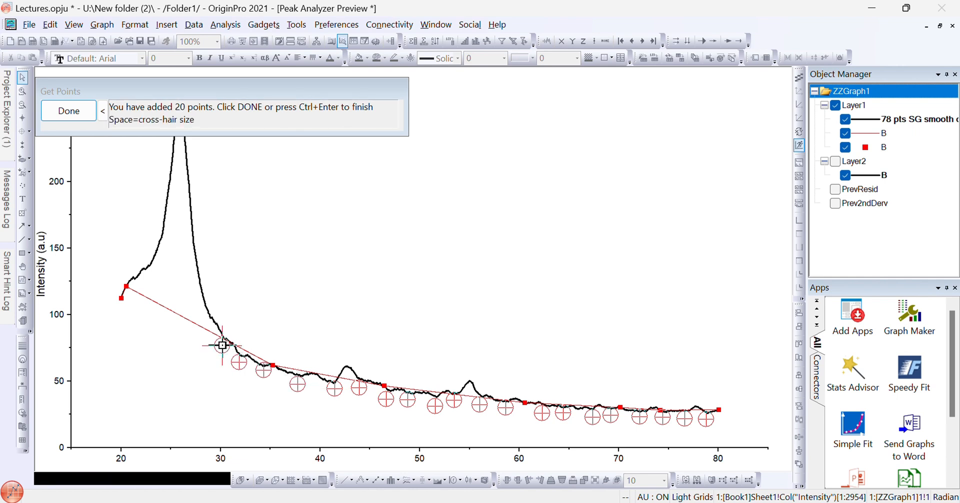
double_click(205, 322)
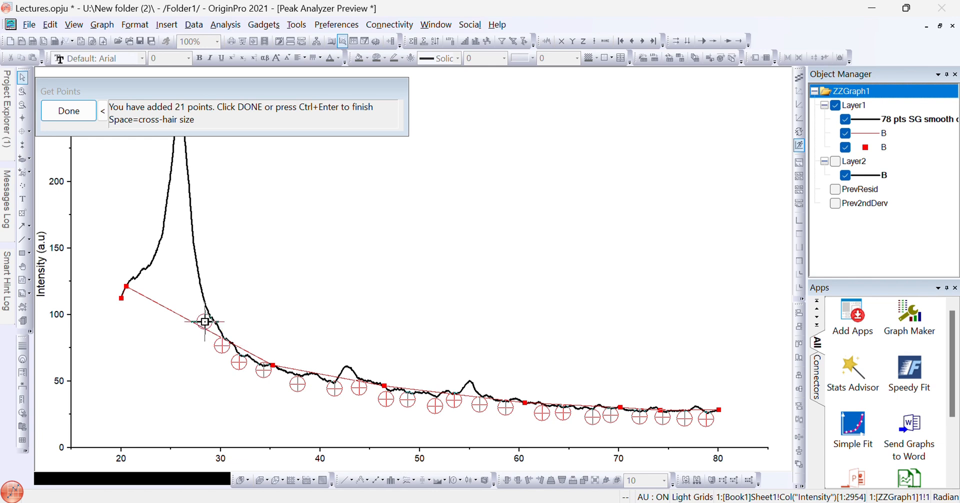
double_click(148, 275)
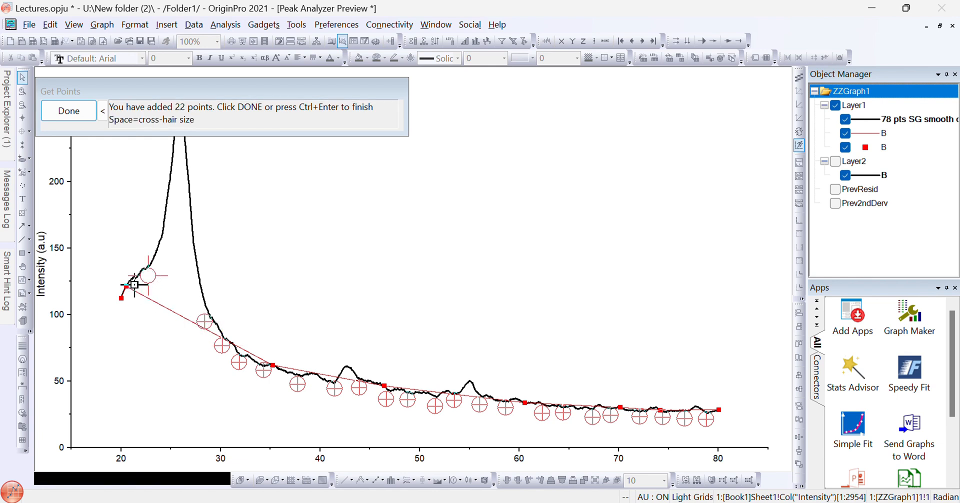
double_click(134, 285)
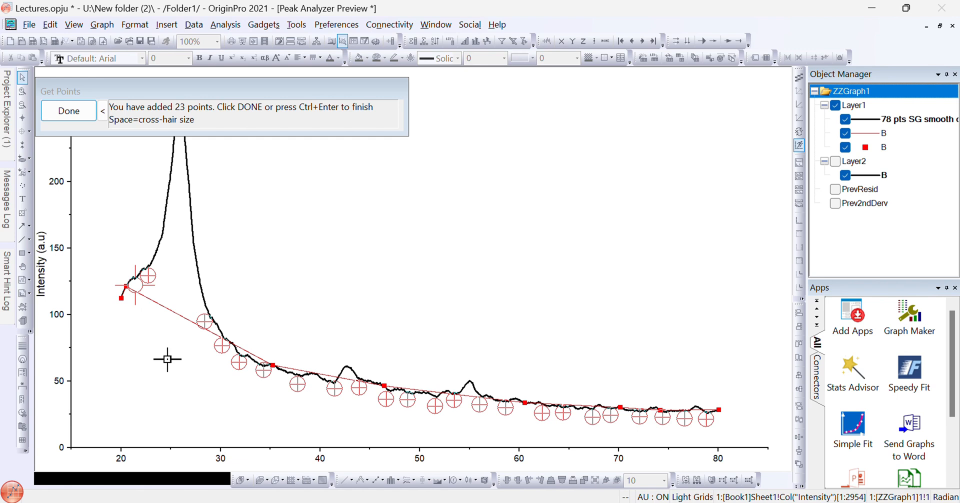
click(74, 116)
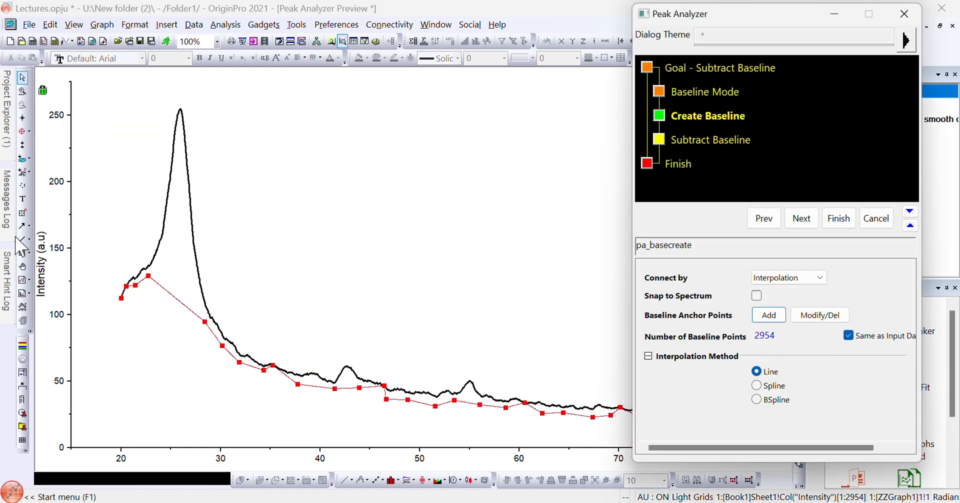
- Move the Peak Analyzer dialog aside to inspect the baseline anchor points along the spectrum, and bring it back
drag(735, 23, 794, 22)
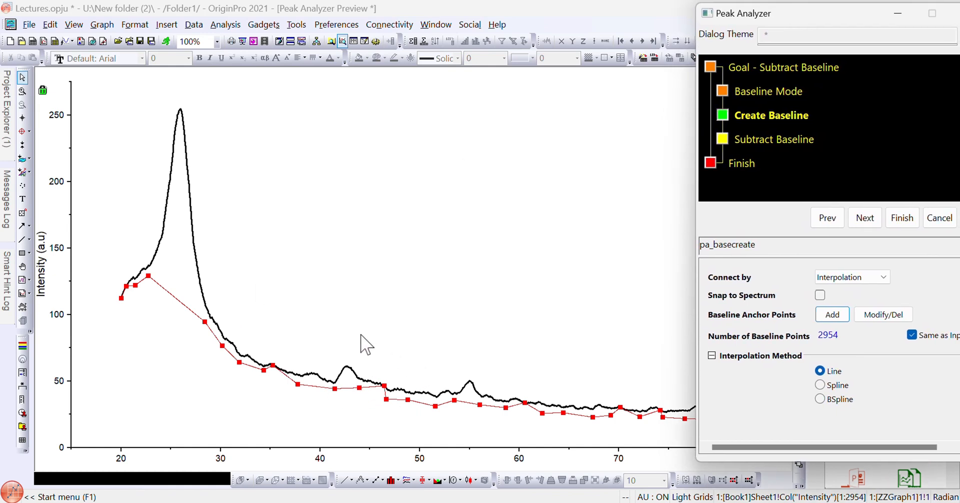
click(359, 388)
click(385, 386)
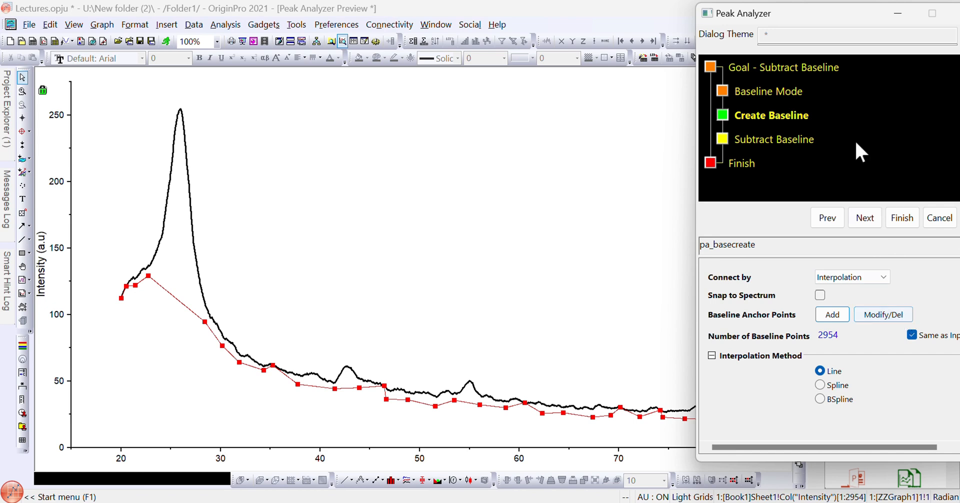
drag(841, 20, 776, 34)
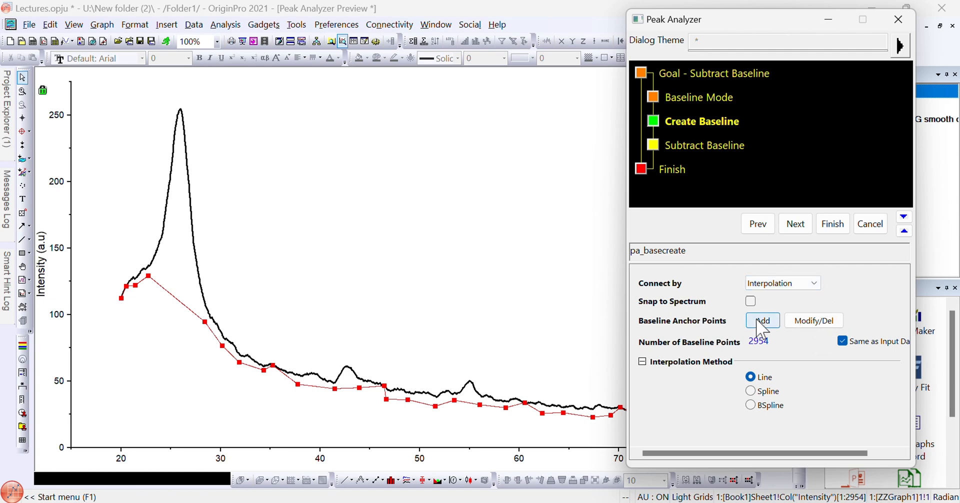
- Modify the anchor points near 74, 70 and 60.5, moving them below the curve to about (73.6, 24.8), (70.4, 24.8) and (60.6, 27.8)
click(816, 321)
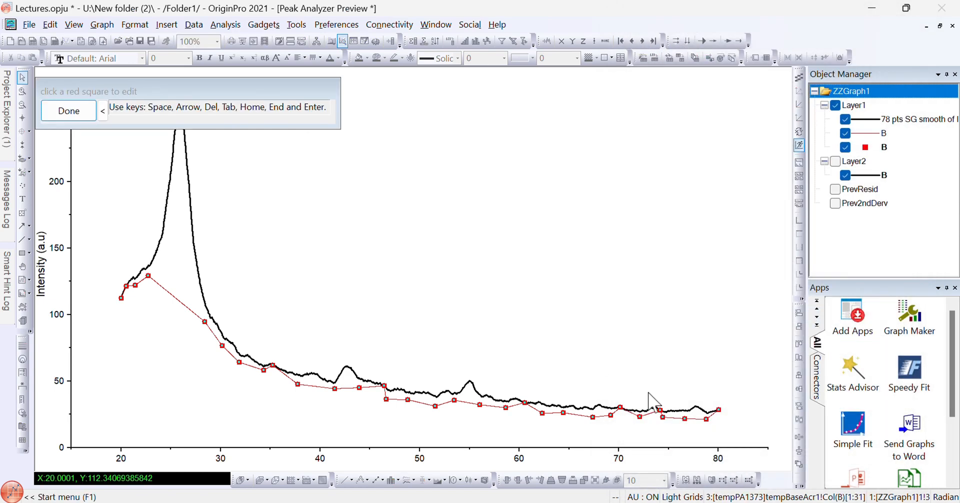
mouse_move(659, 410)
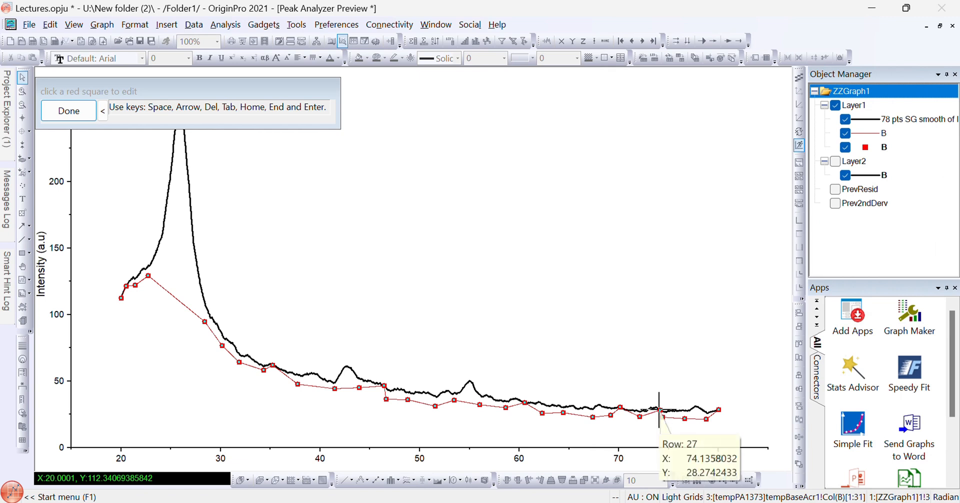
click(659, 410)
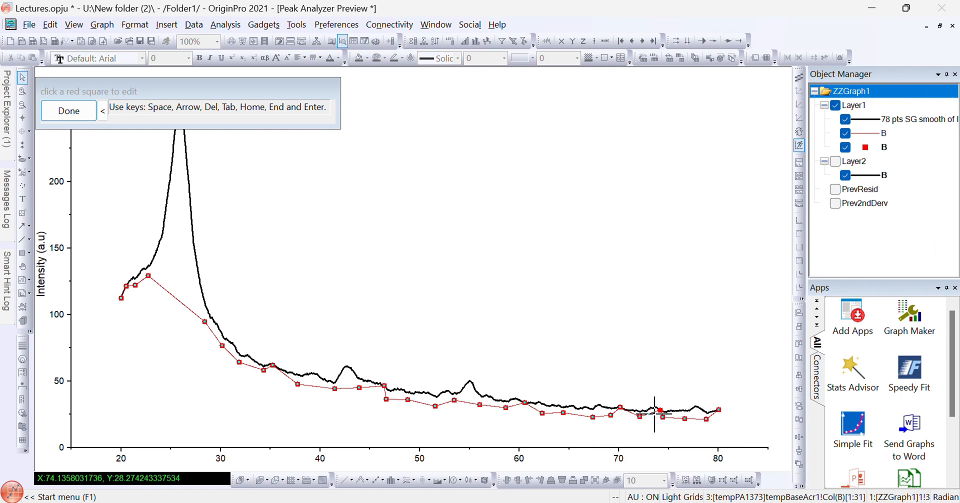
click(655, 414)
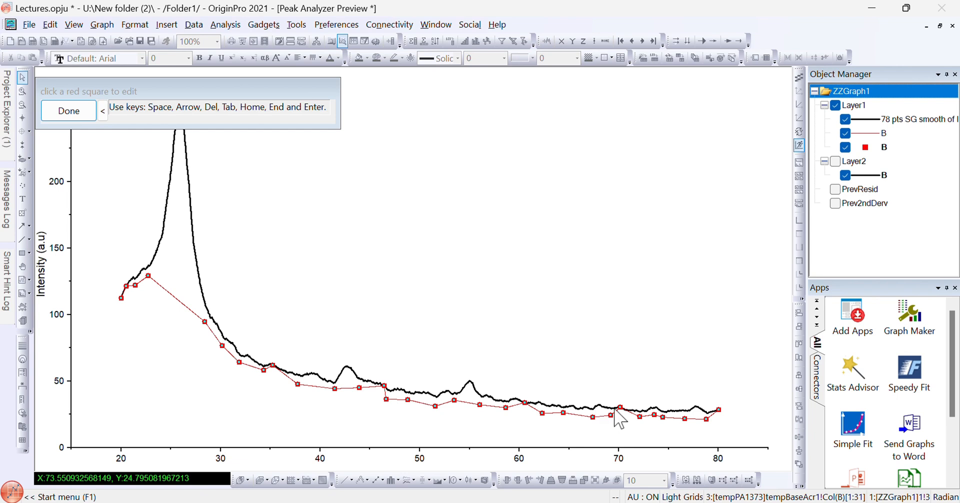
mouse_move(620, 408)
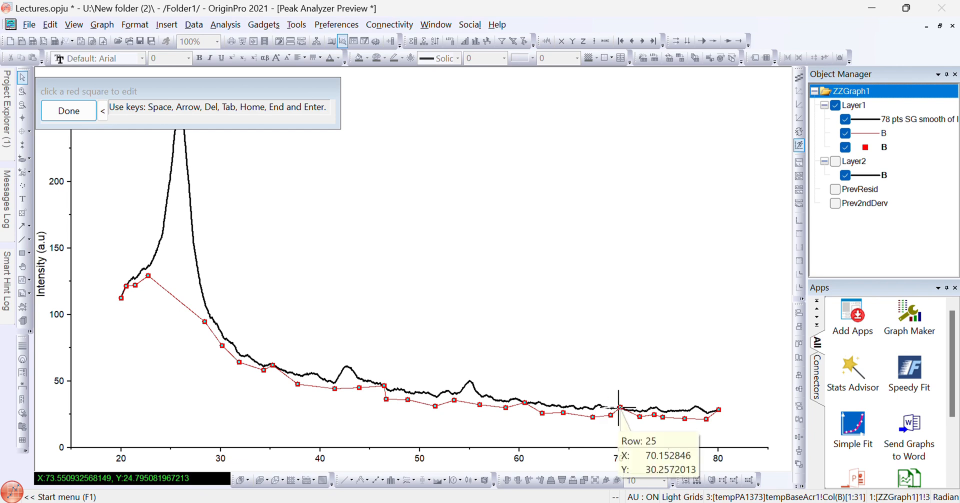
click(620, 407)
click(624, 415)
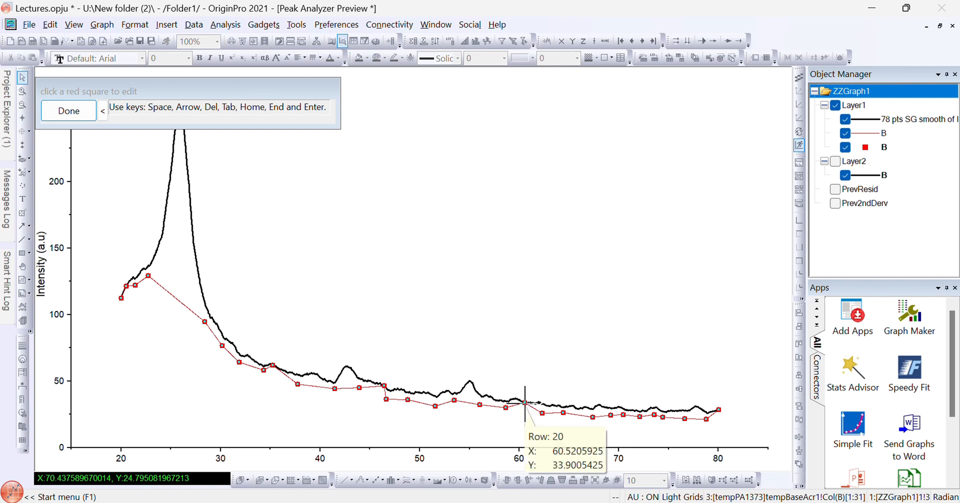
click(524, 402)
click(525, 410)
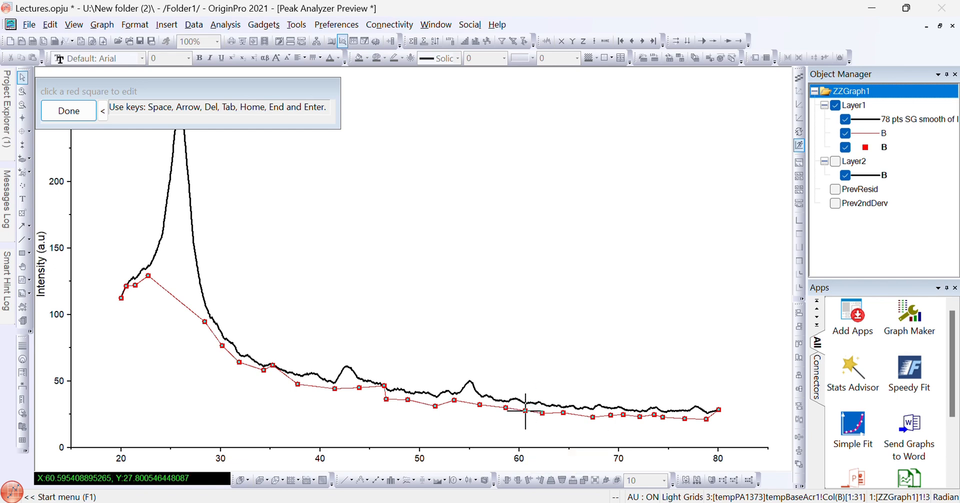
- Move the anchor points near 46 and 35 on the 2-theta axis below the curve to about (45.5, 44.0) and (35.8, 54.5)
click(383, 387)
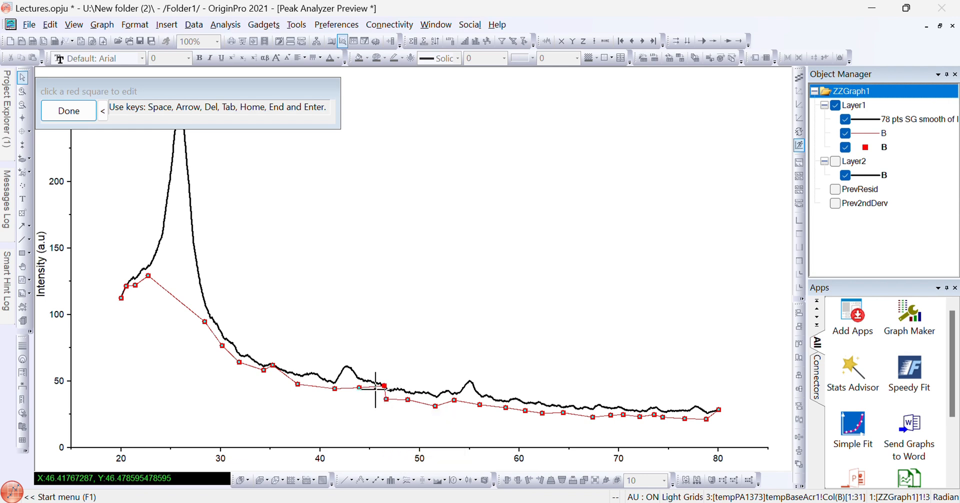
click(376, 389)
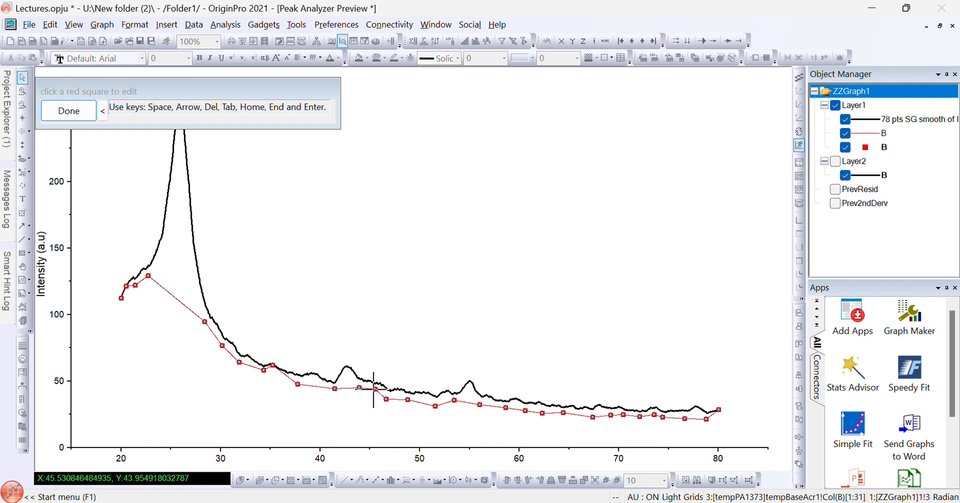
click(273, 365)
click(278, 375)
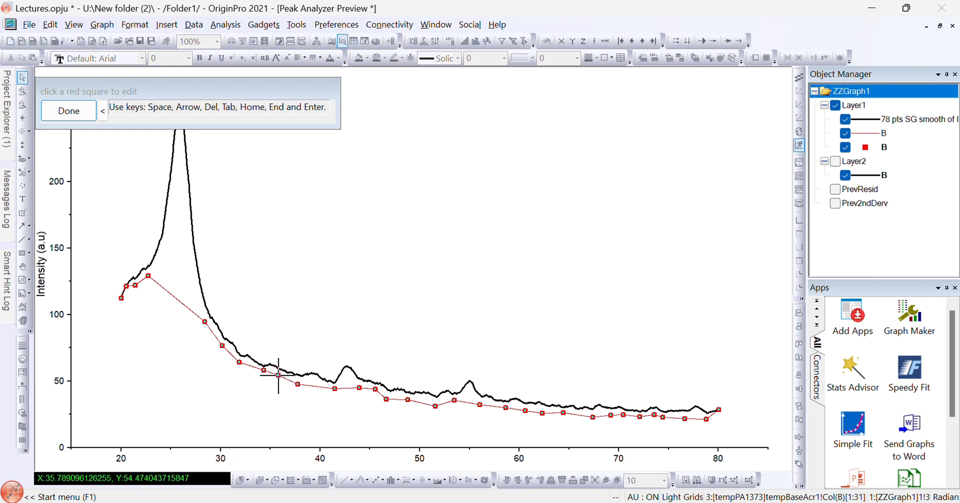
- Move the anchor points near 20.5 and 67.4 to about (20.6, 117.6) and (67.3, 25.9), and finish modifying anchor points
click(127, 287)
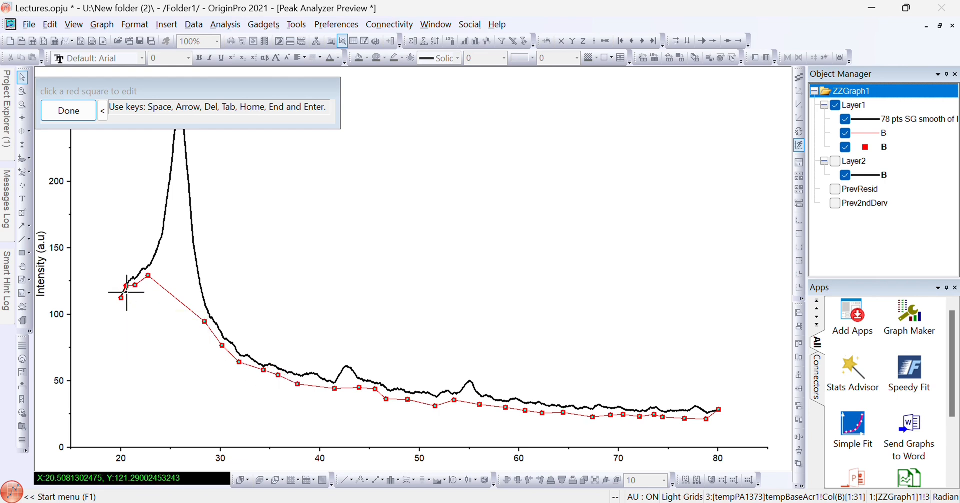
click(127, 291)
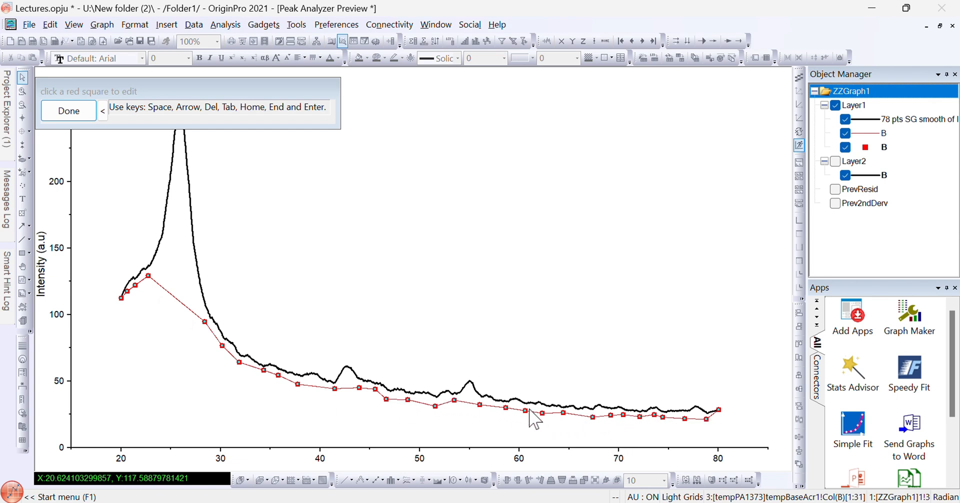
click(593, 416)
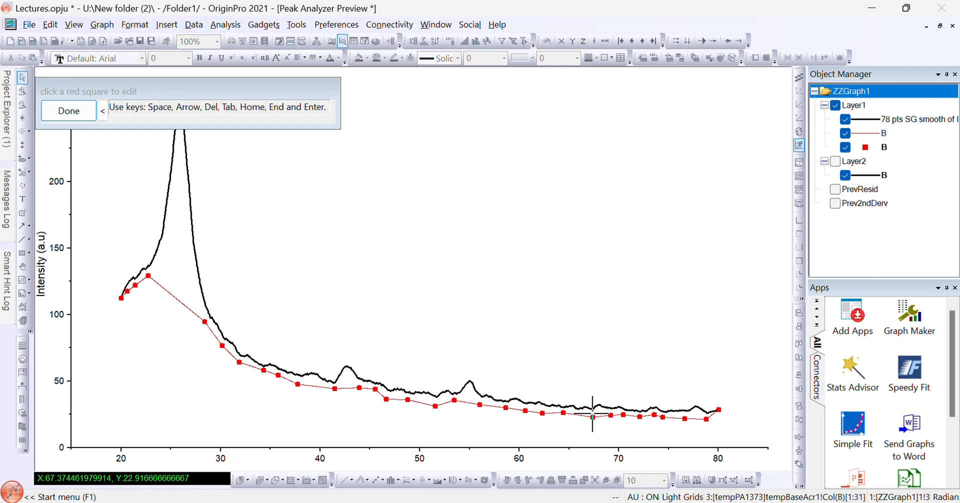
drag(593, 417, 593, 413)
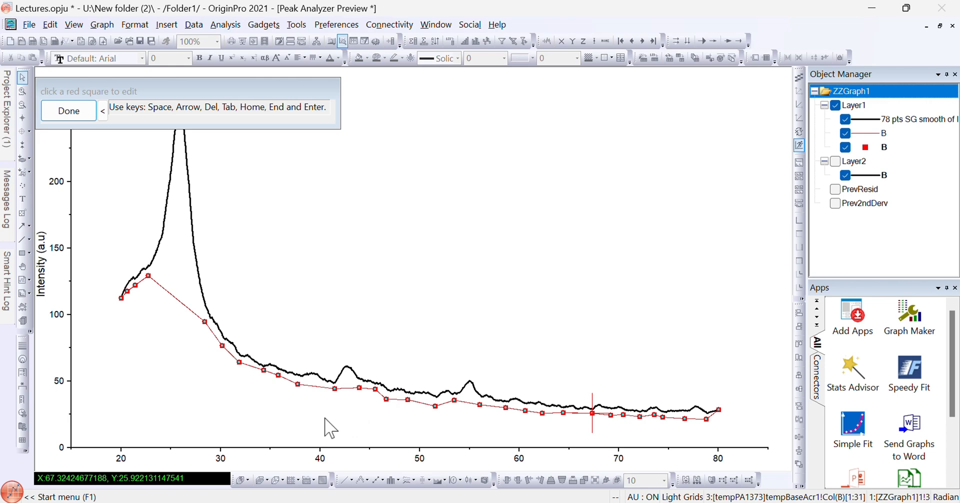
click(75, 114)
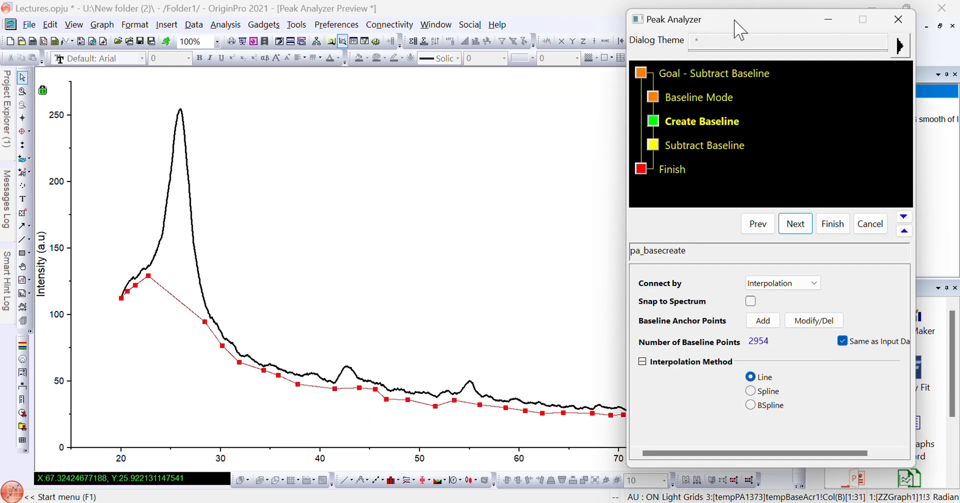
- Proceed to the Subtract Baseline stage, subtract the user-defined baseline, and move the dialog aside to inspect the previewed spectrum
drag(735, 21, 677, 40)
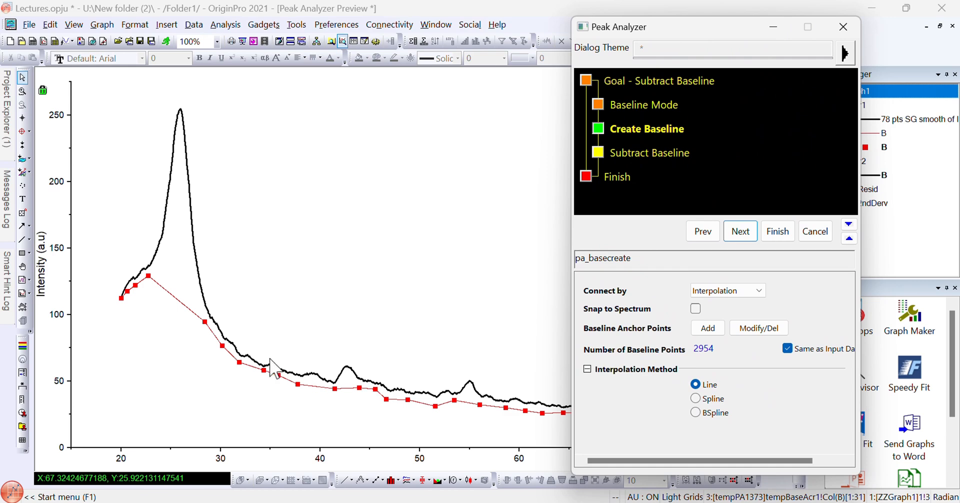
click(743, 233)
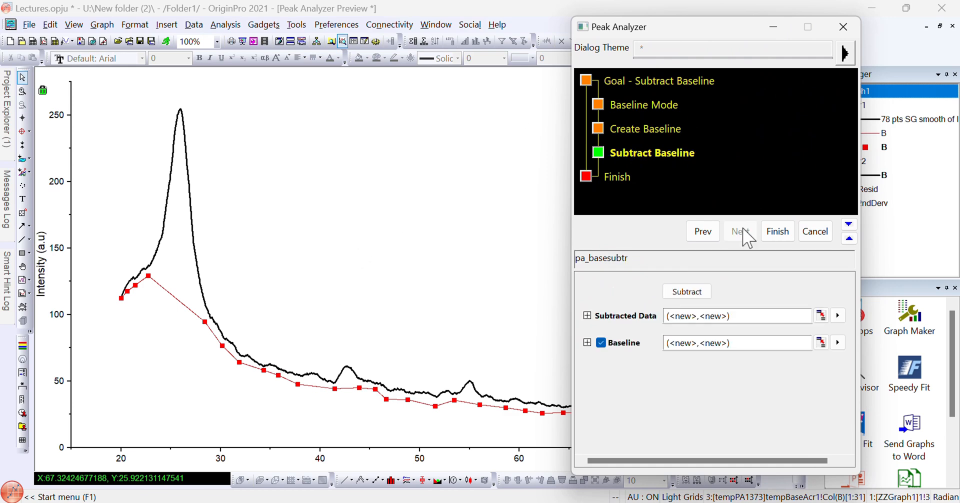
click(693, 293)
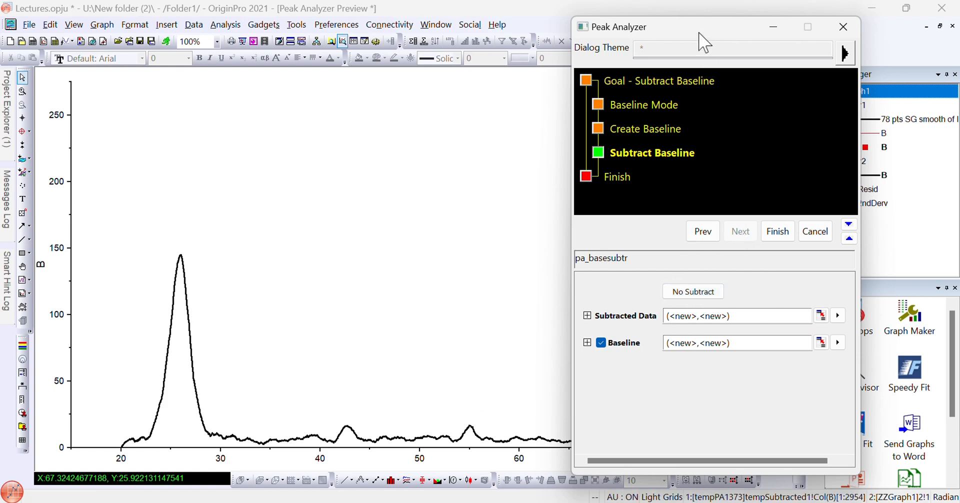
drag(711, 38, 958, 80)
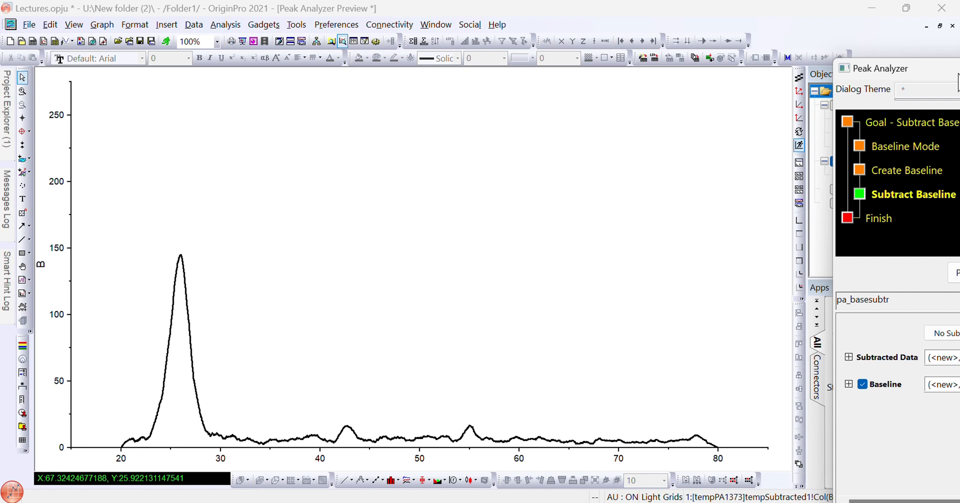
drag(957, 73, 924, 62)
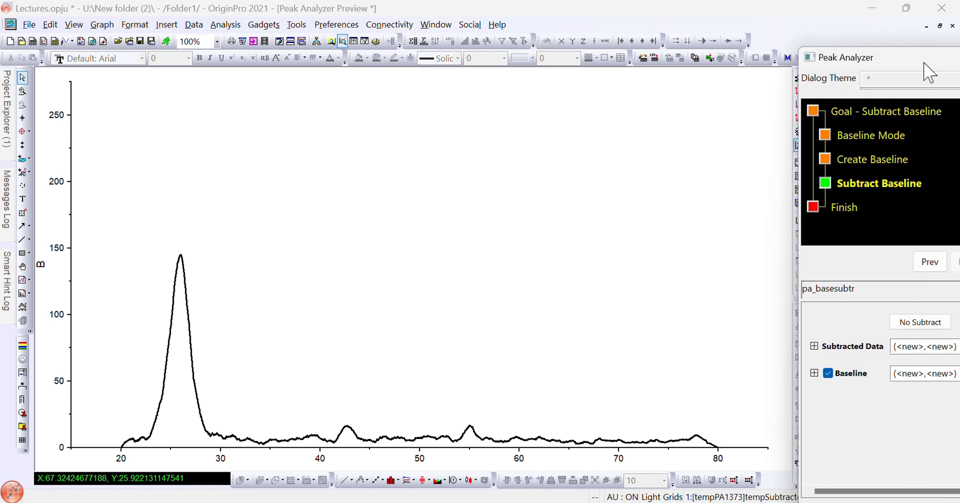
drag(923, 64, 687, 49)
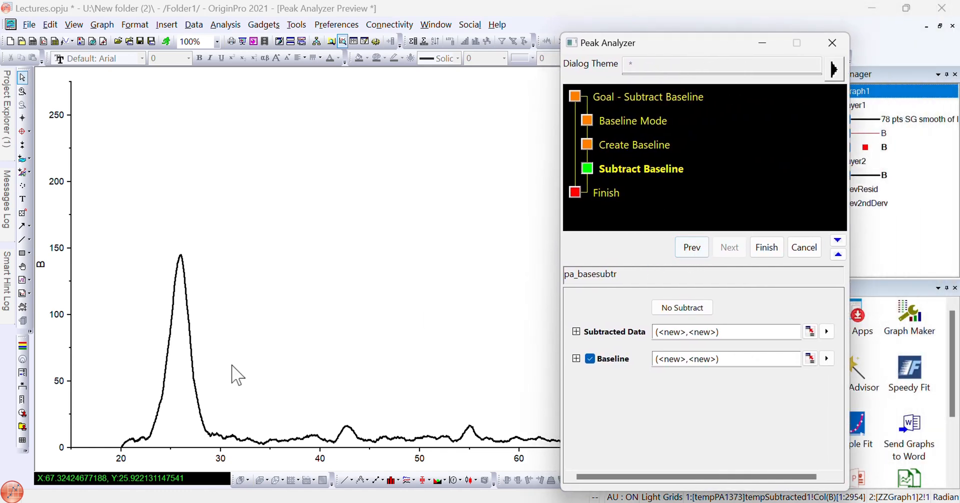
- Finish the Peak Analyzer and delete Graph3, which holds the smoothed intensity plot
click(767, 248)
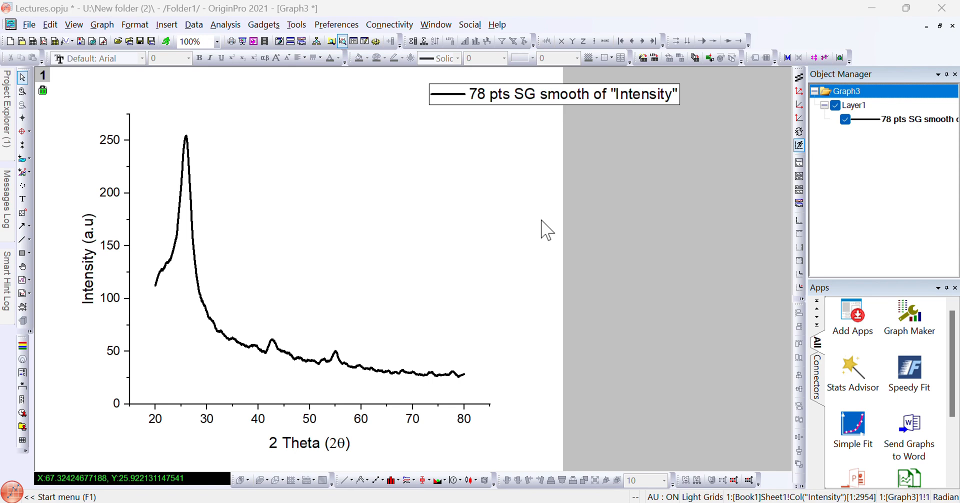
click(953, 27)
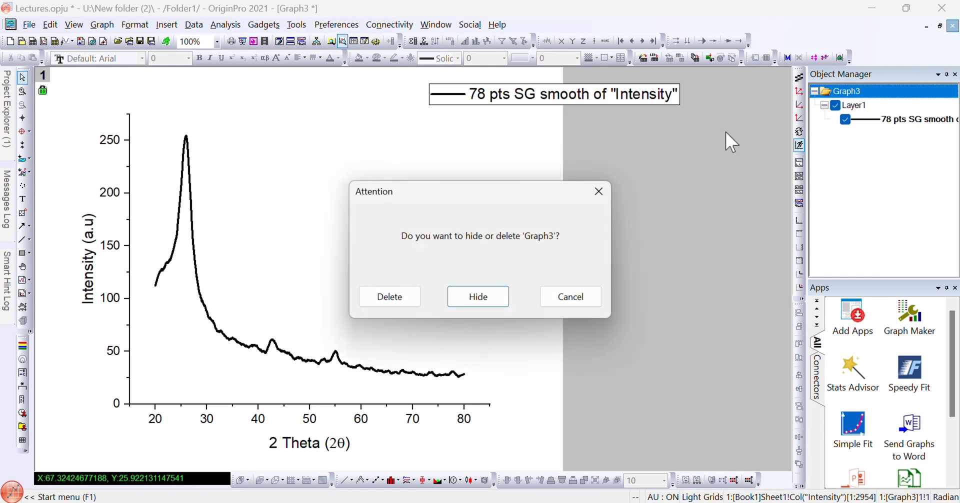
click(396, 300)
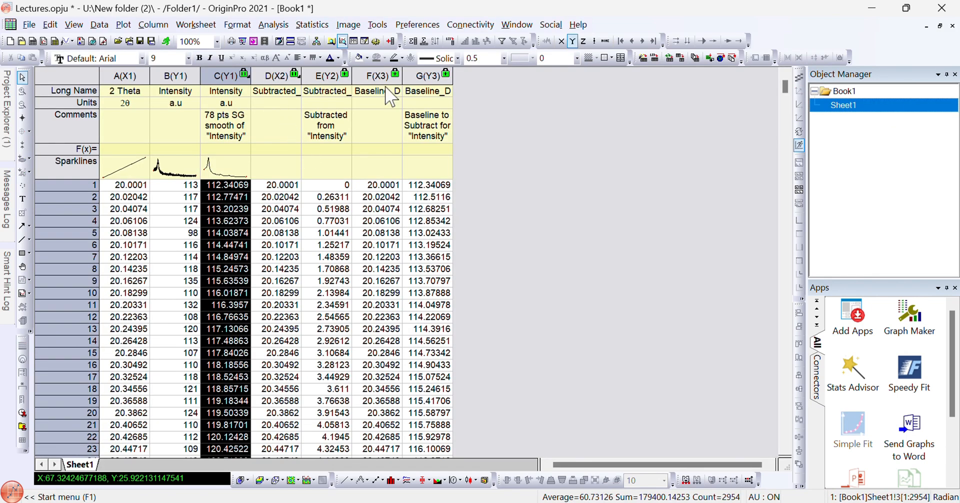
- Review the worksheet's 2 Theta, original Intensity, smoothed Intensity and subtracted data columns, A through E
click(119, 75)
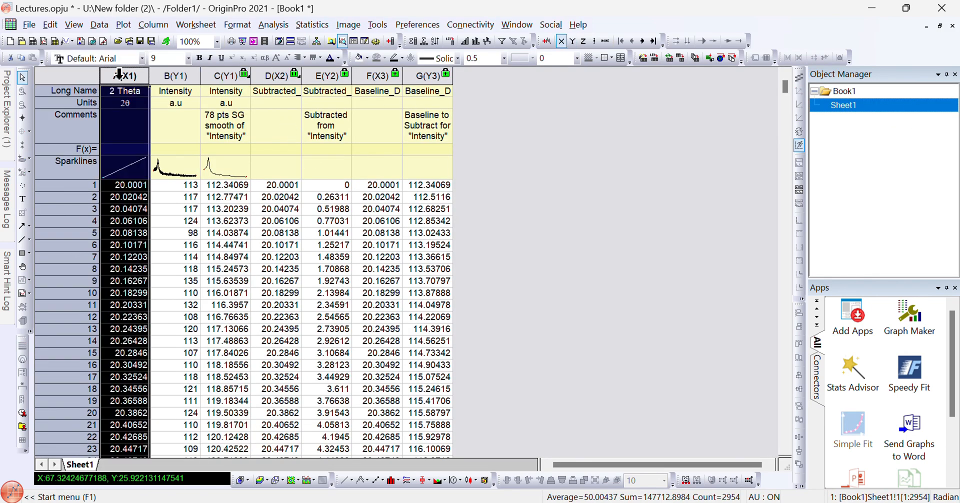
click(160, 74)
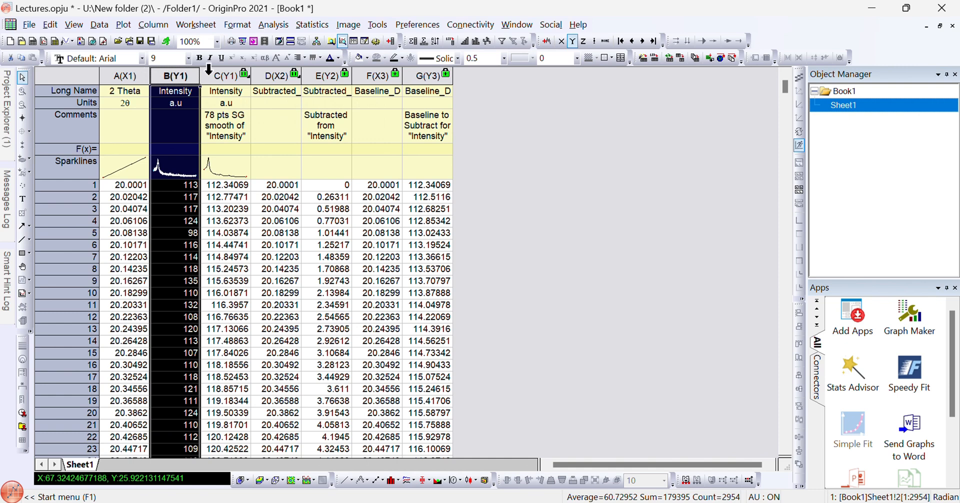
click(236, 72)
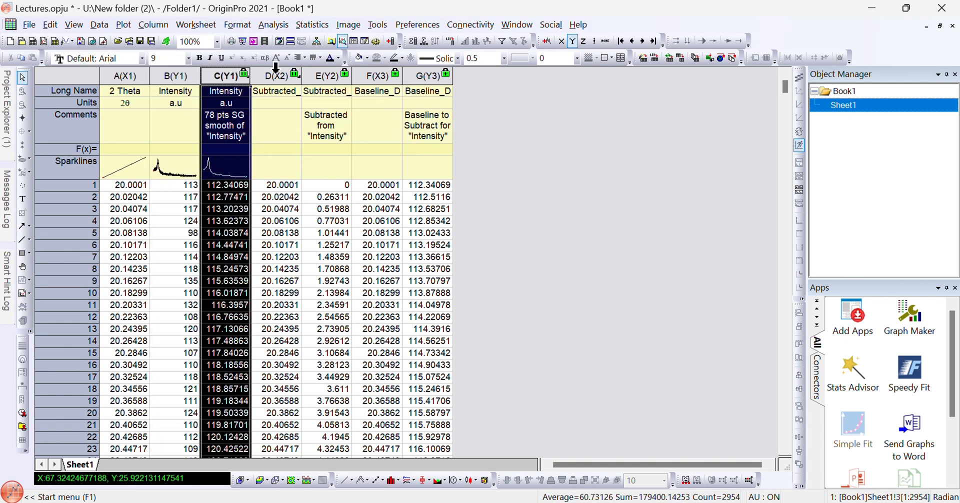
drag(276, 70, 323, 75)
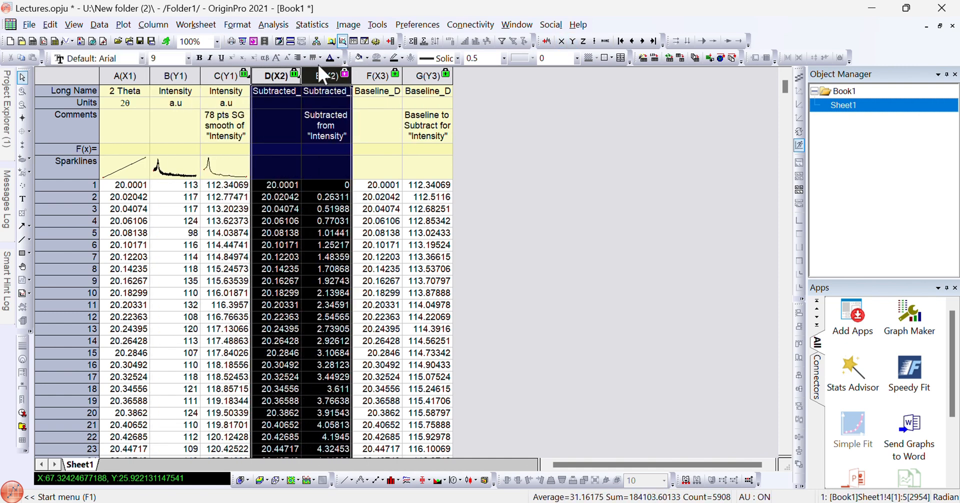
mouse_move(306, 75)
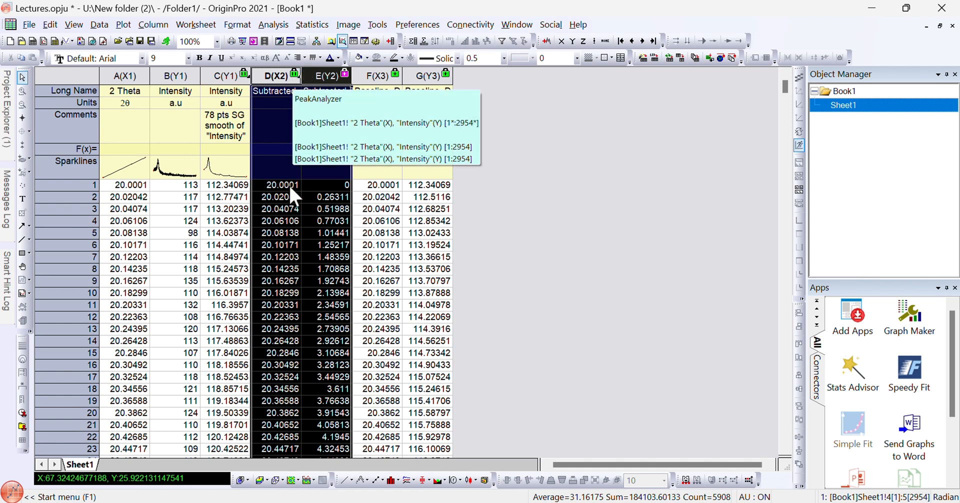
click(611, 215)
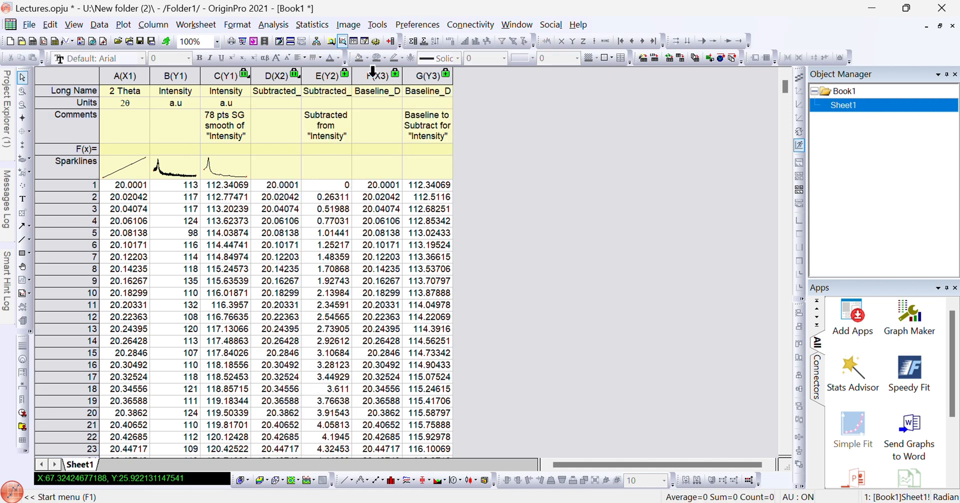
- Plot the baseline data in columns F(X3) and G(Y3) as a line graph to view it, and delete that graph
drag(376, 75, 419, 75)
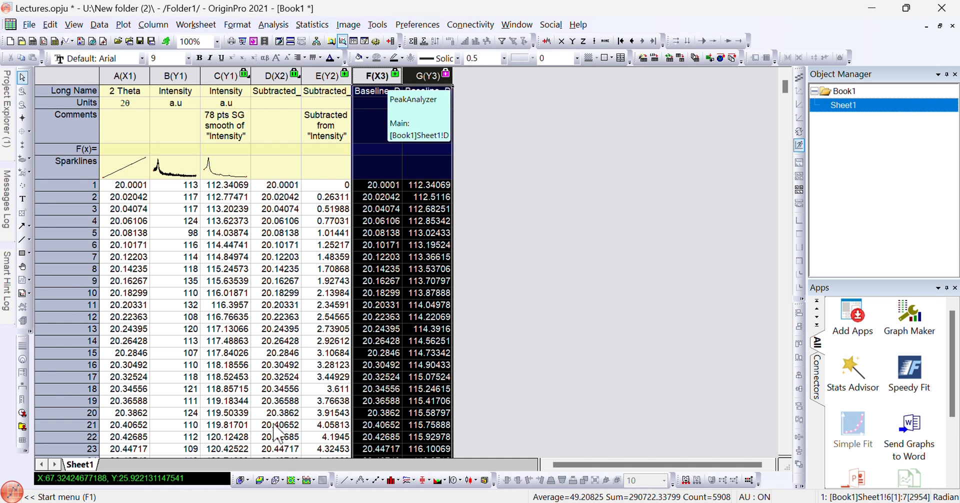
click(346, 481)
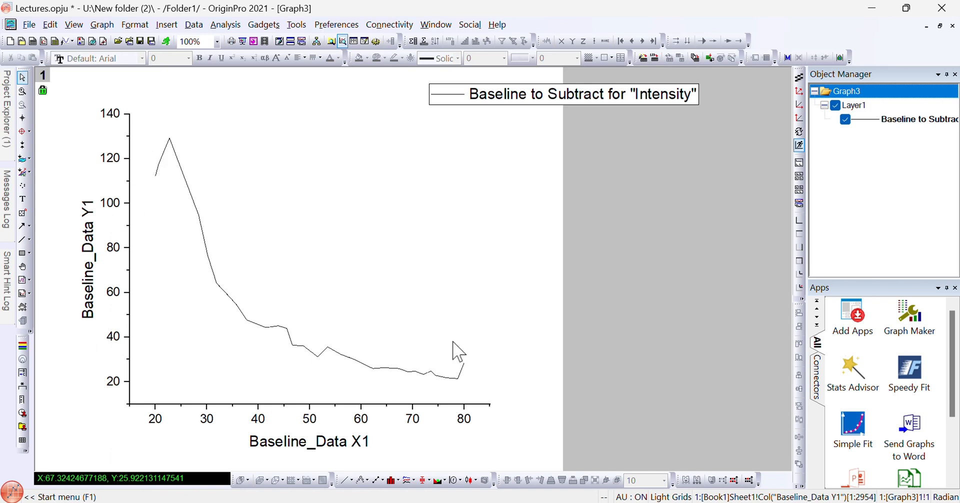
click(953, 26)
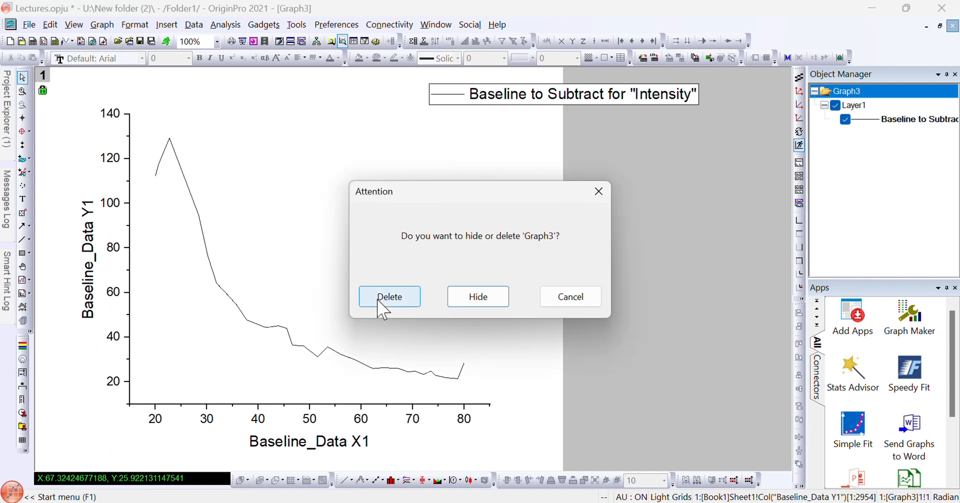
click(378, 298)
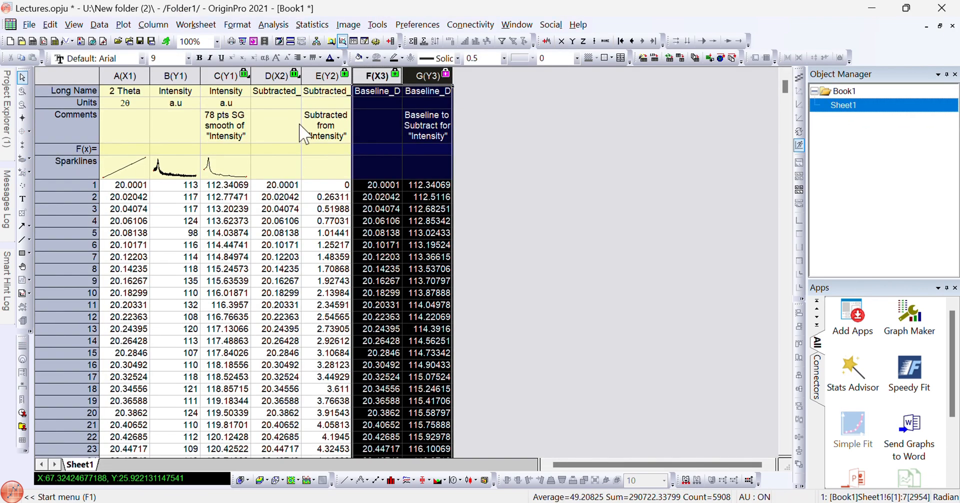
- Plot the subtracted data in columns D(X2) and E(Y2) as a line graph and set the curve's line width to 3
click(279, 75)
shift+click(312, 75)
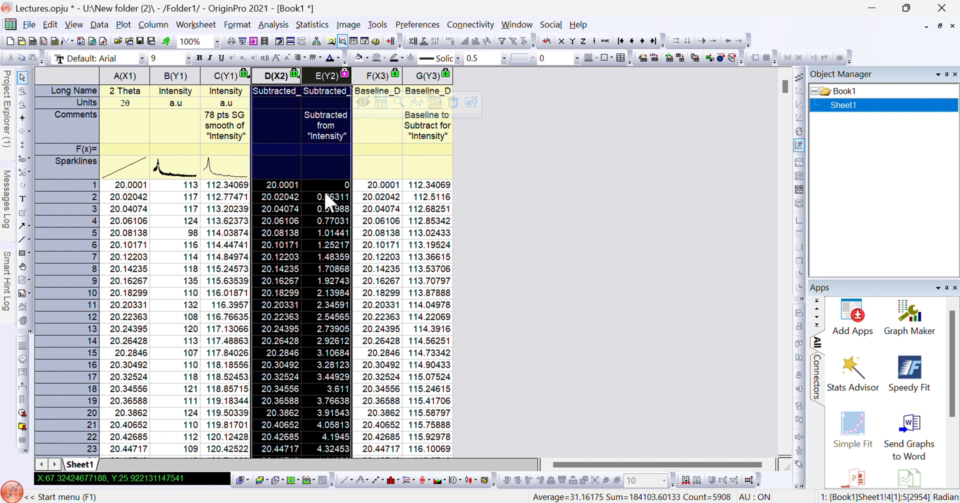
click(346, 480)
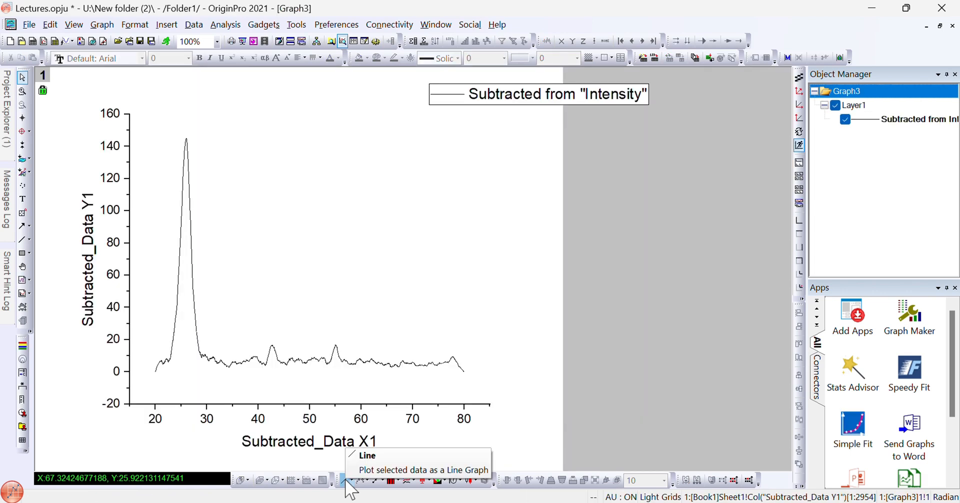
click(943, 119)
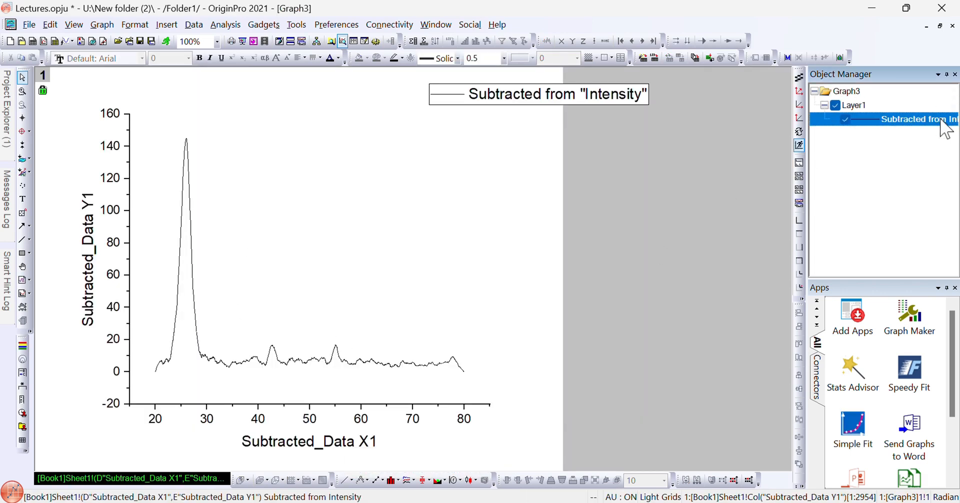
click(504, 58)
click(493, 146)
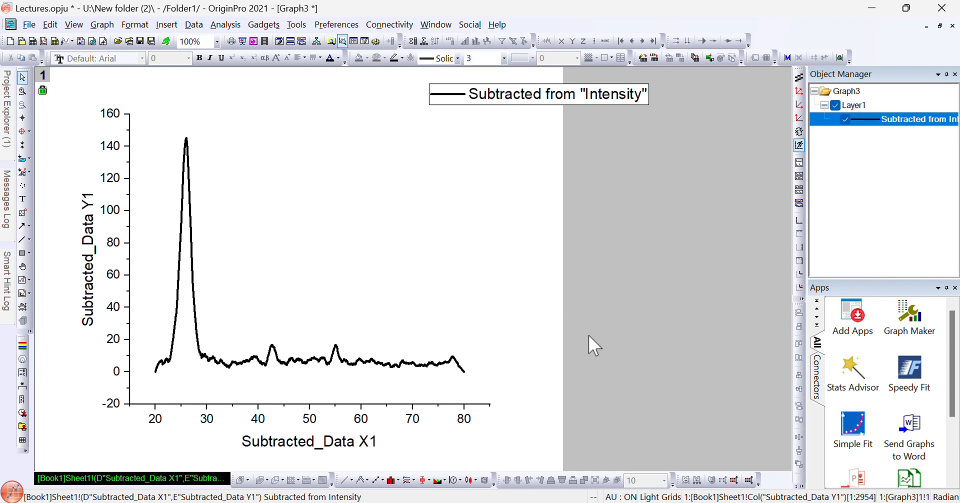
- Change the legend text of the subtracted-data graph to "Intensity"
double_click(534, 102)
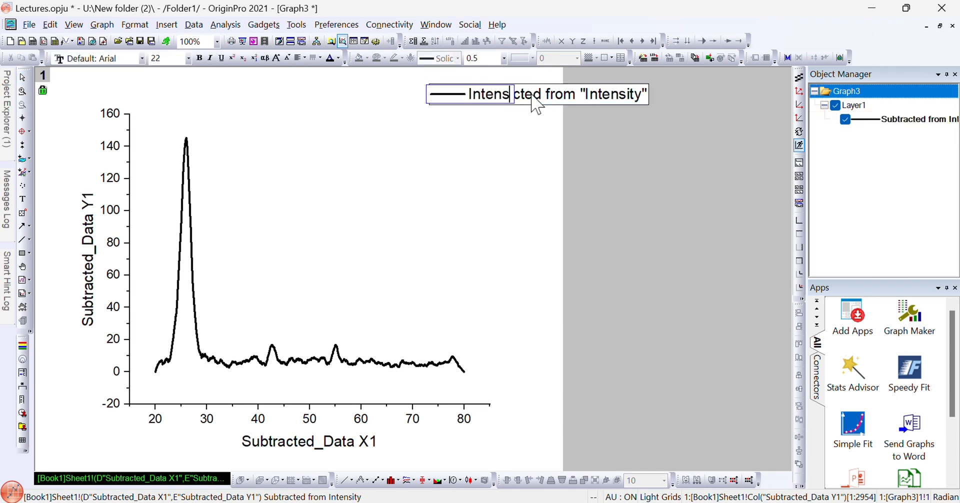
key(Return)
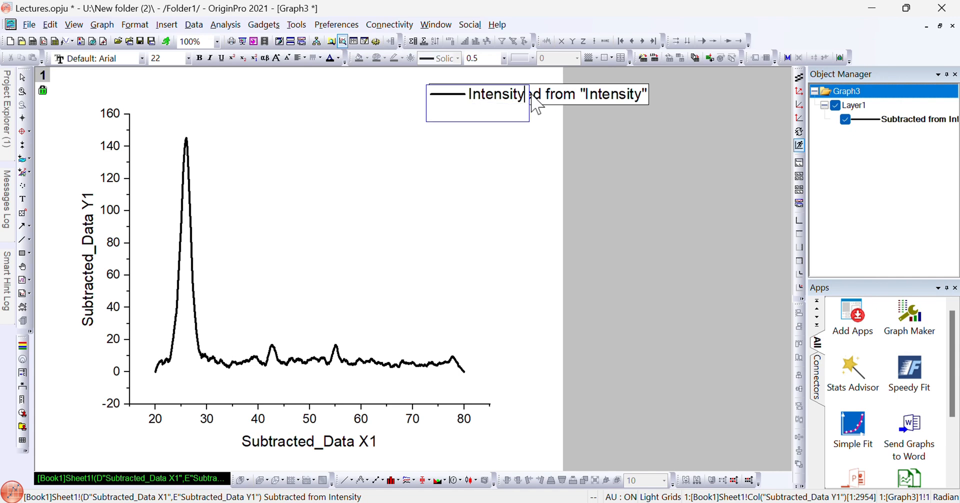
click(526, 190)
click(360, 236)
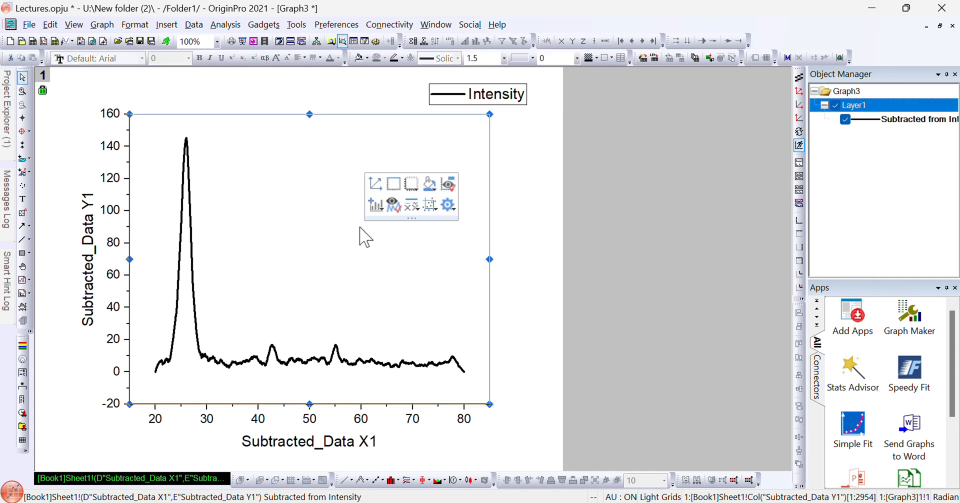
click(462, 95)
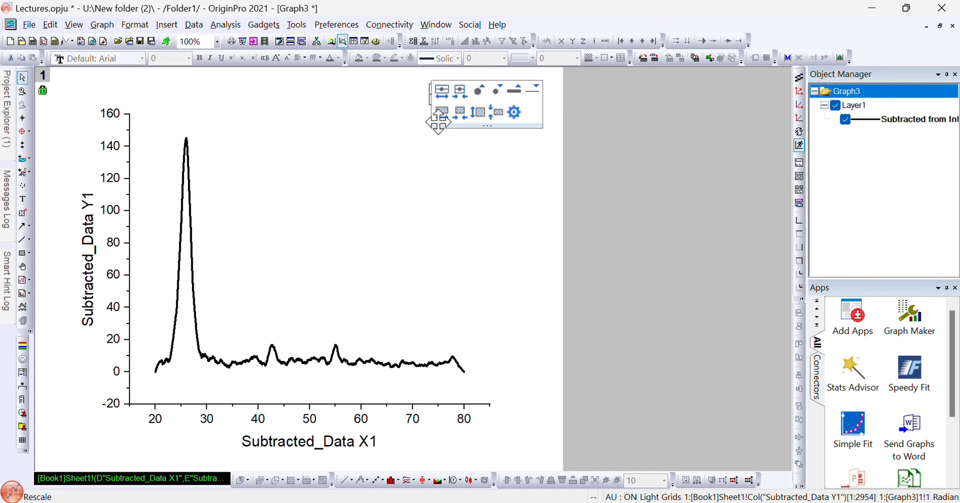
- Move the "Intensity" legend down and inward so it sits inside the upper-right area of the plot
double_click(483, 97)
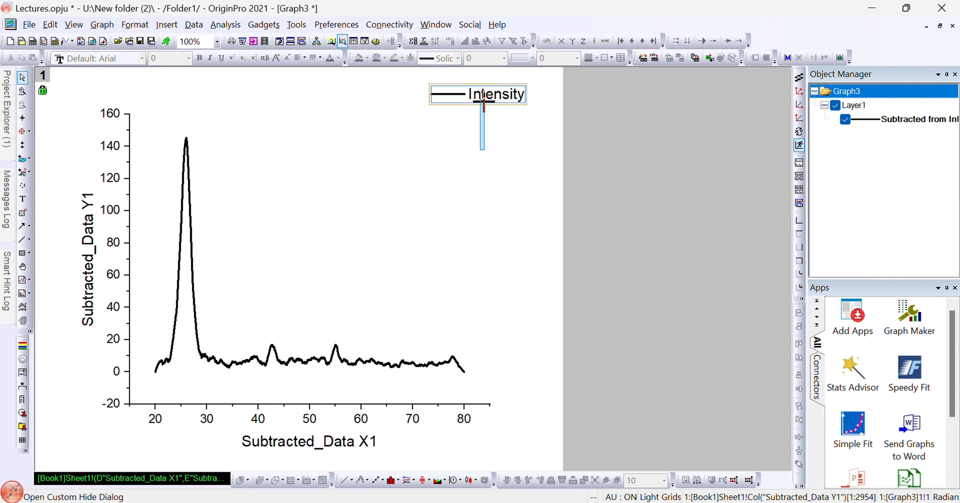
click(483, 102)
drag(489, 97, 438, 129)
click(407, 184)
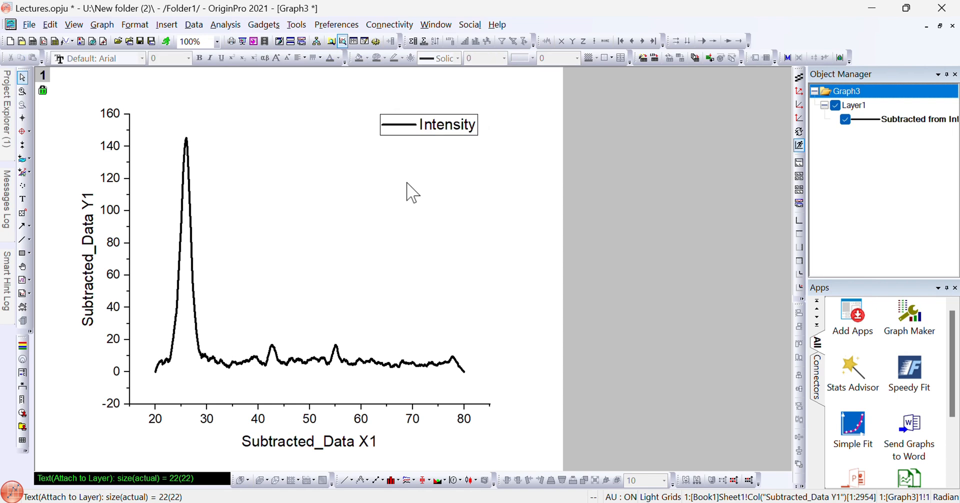
click(559, 193)
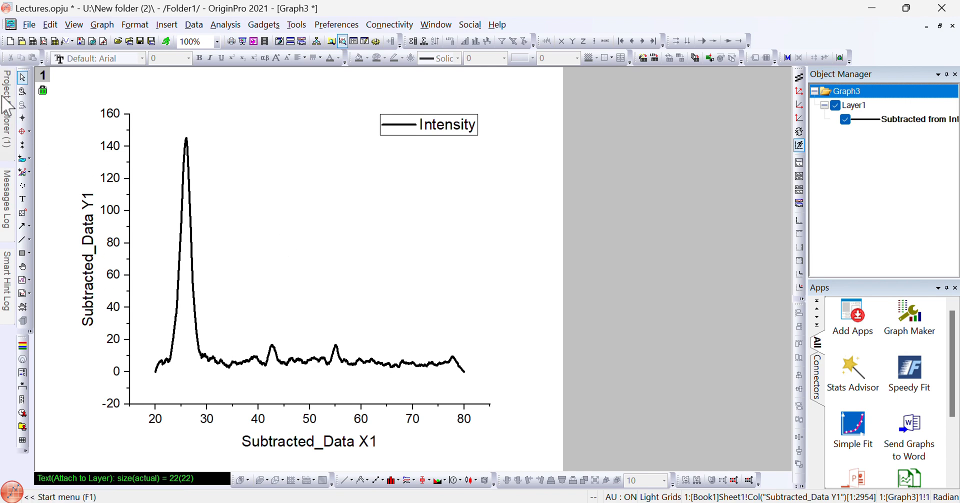
- Annotate the curve's three peaks near X = 55, 42.6 and 26 with their (x, y) coordinates, and close the data readout
mouse_move(7, 107)
click(317, 189)
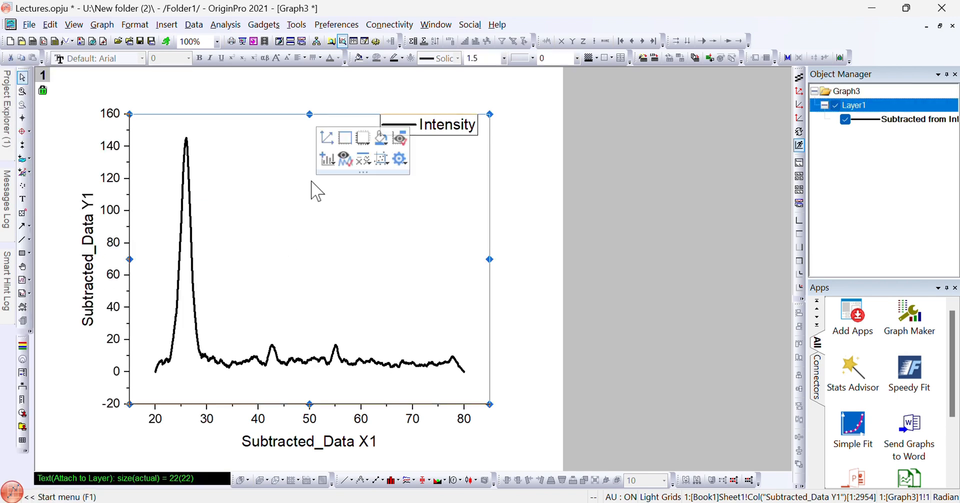
click(22, 213)
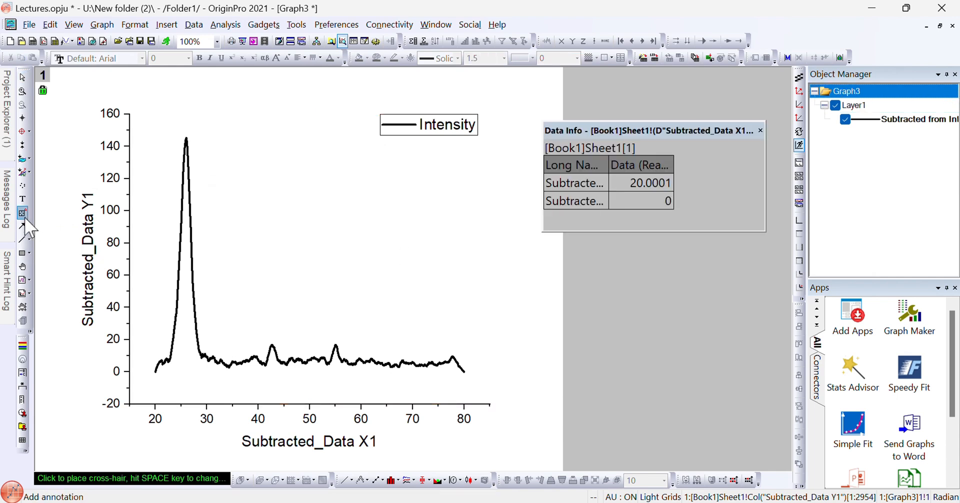
click(337, 345)
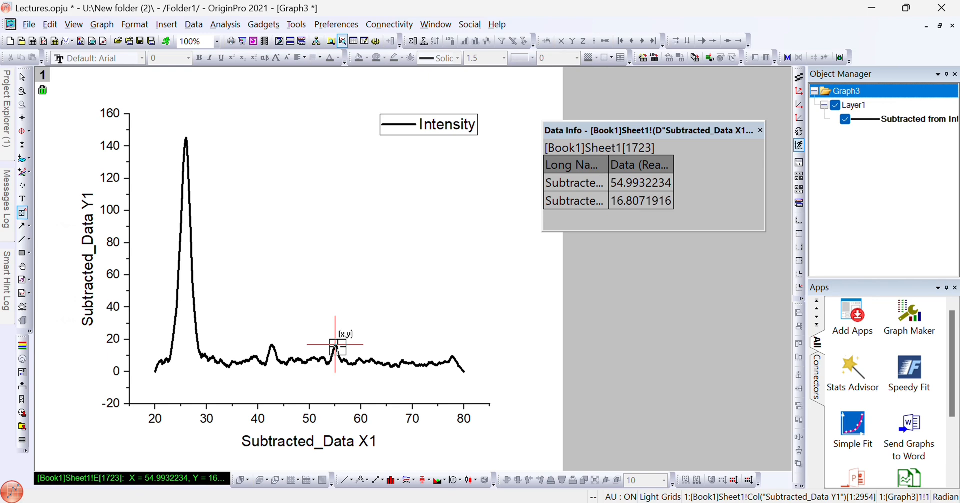
double_click(336, 345)
click(273, 346)
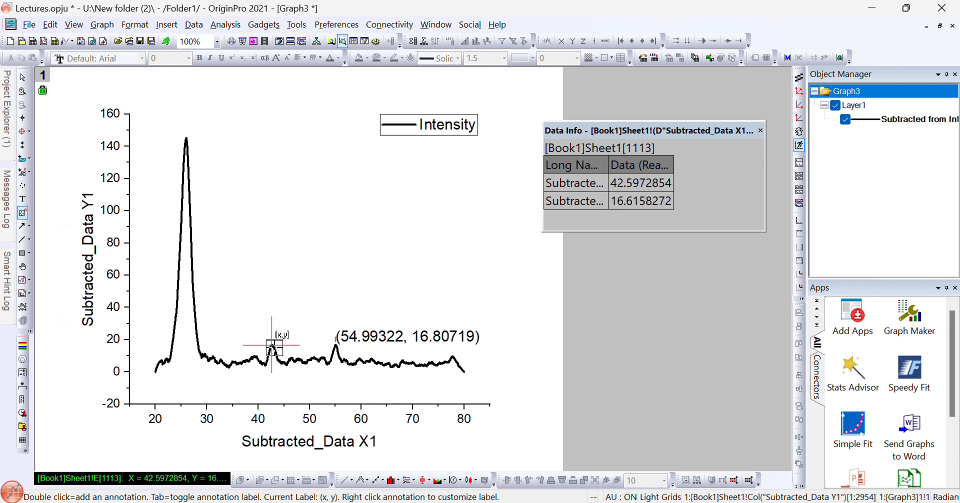
double_click(274, 347)
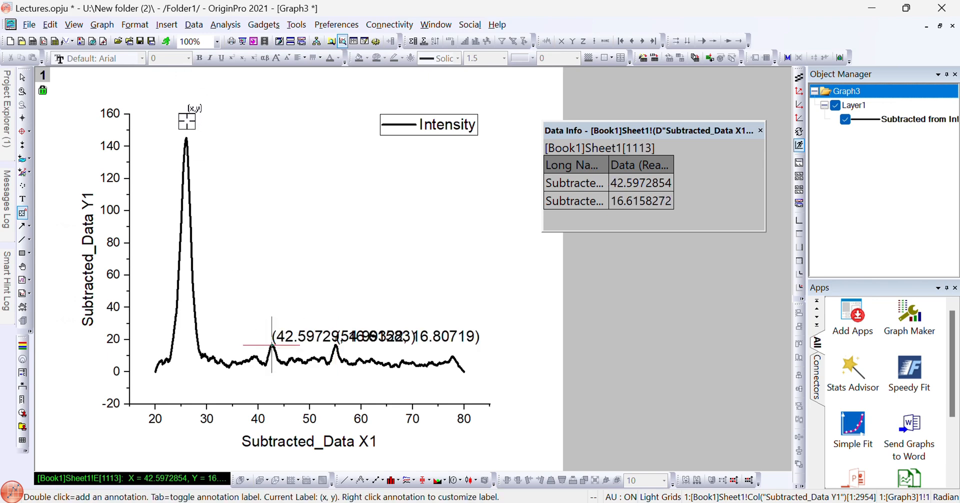
click(187, 141)
double_click(188, 141)
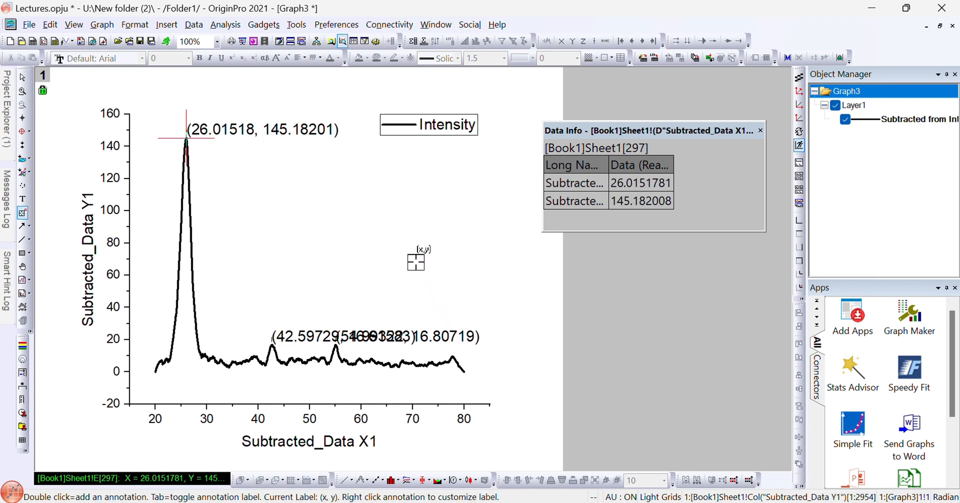
click(761, 131)
click(7, 125)
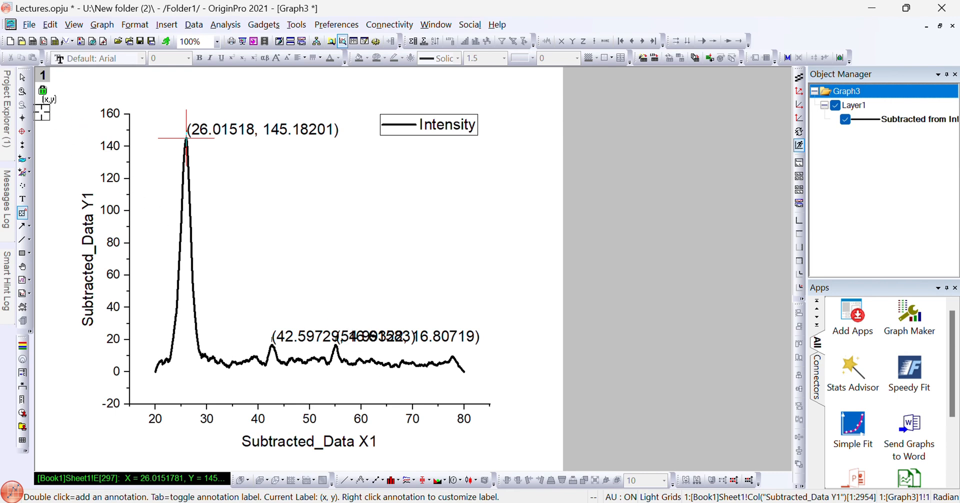
- Reposition the three peak coordinate labels: the middle one up and left, the other two slightly right of their peaks, without overlap
click(22, 78)
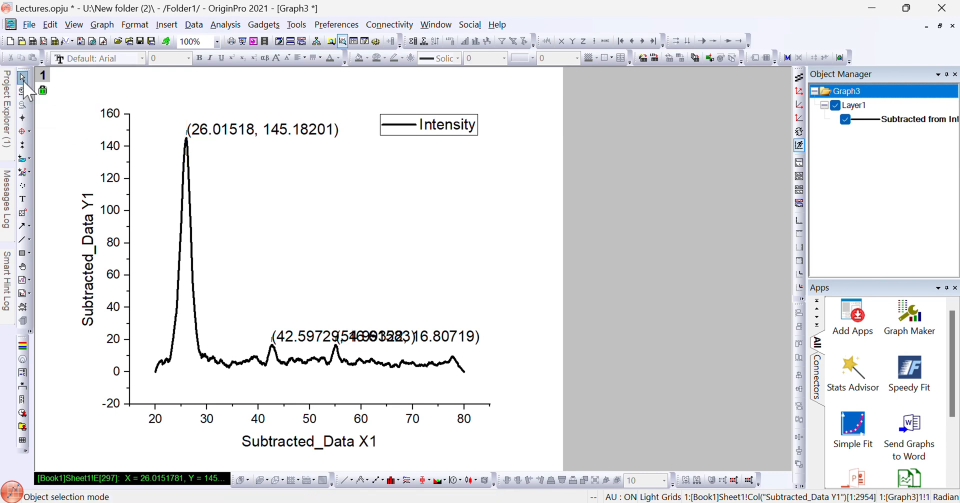
click(312, 337)
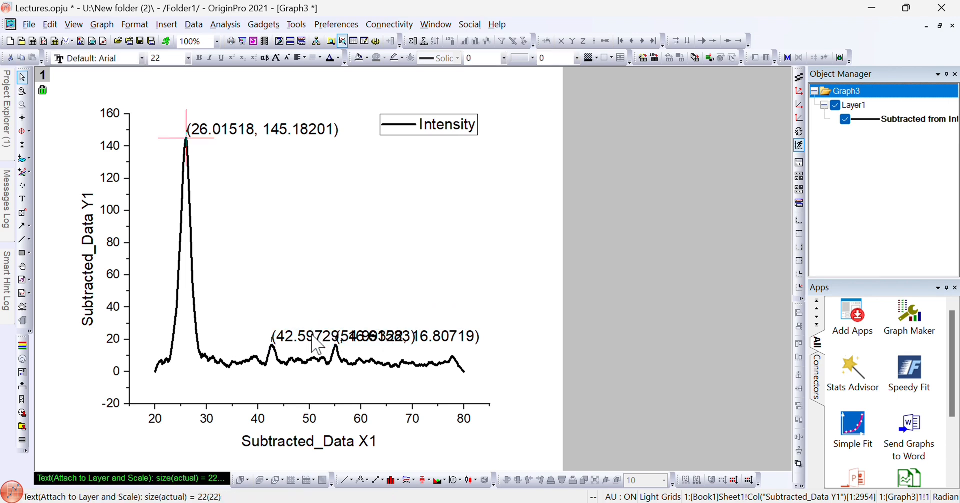
drag(312, 337, 270, 315)
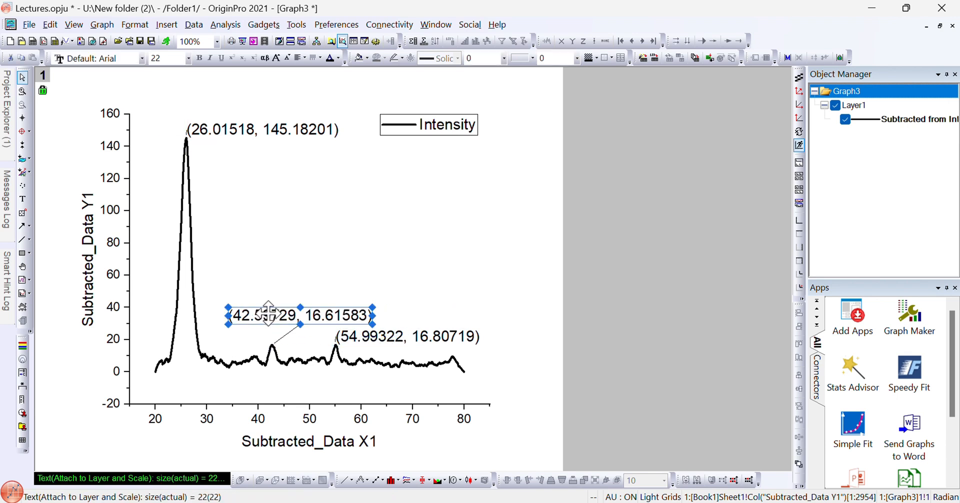
click(402, 345)
drag(401, 345, 416, 343)
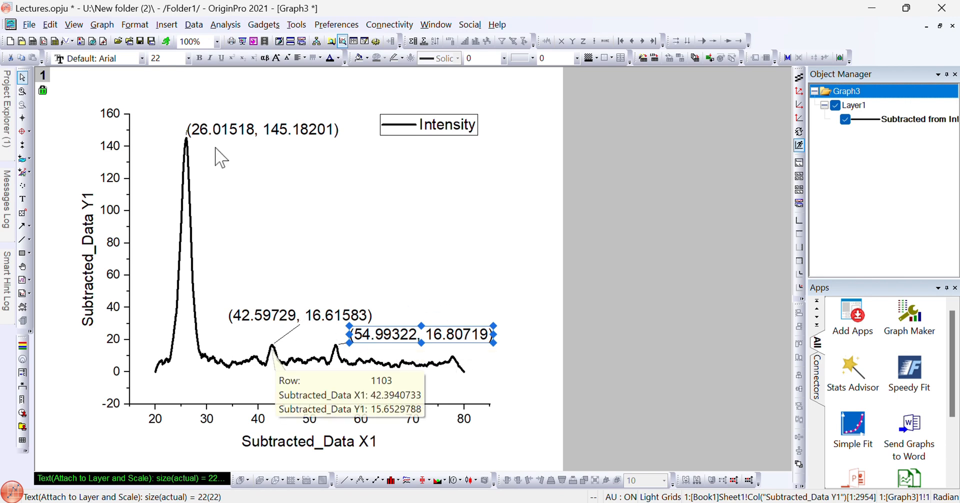
click(217, 131)
drag(218, 129, 226, 130)
click(240, 165)
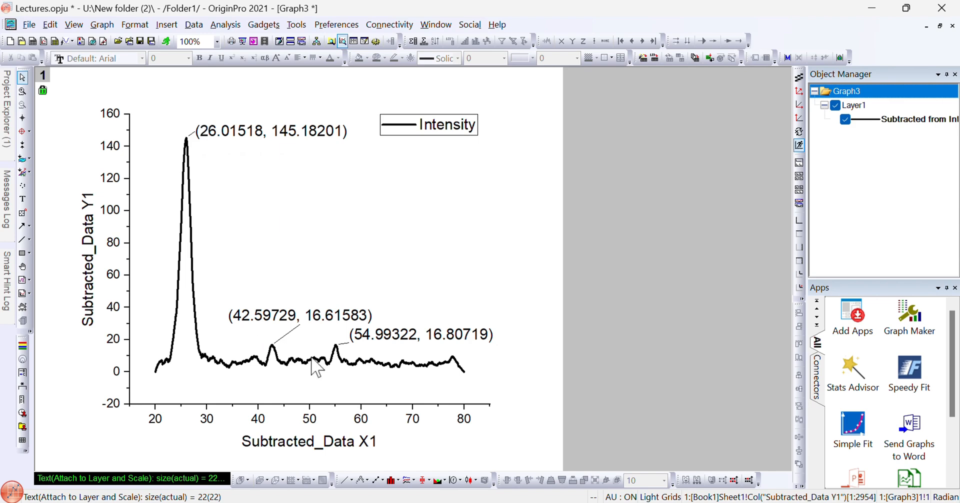